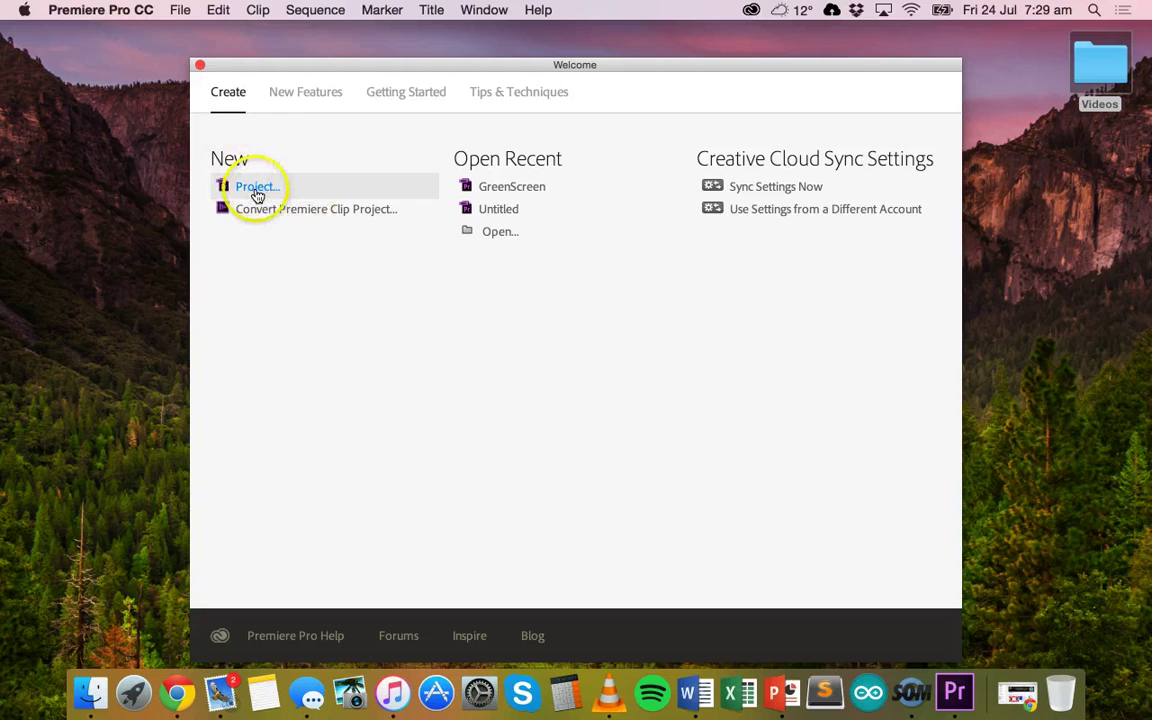
Create a new project named GreenScreen with the default settings, overwriting the existing project of that name.
{"action": "left_click", "coordinate": [256, 188]}
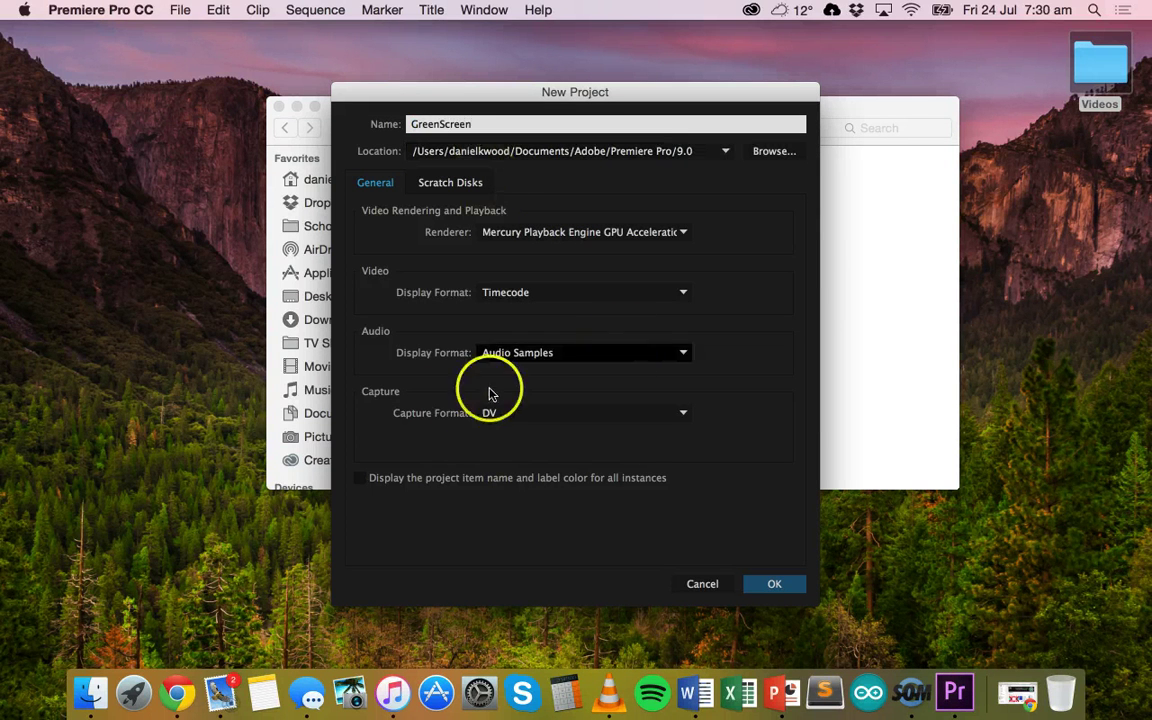
{"action": "left_click", "coordinate": [757, 585]}
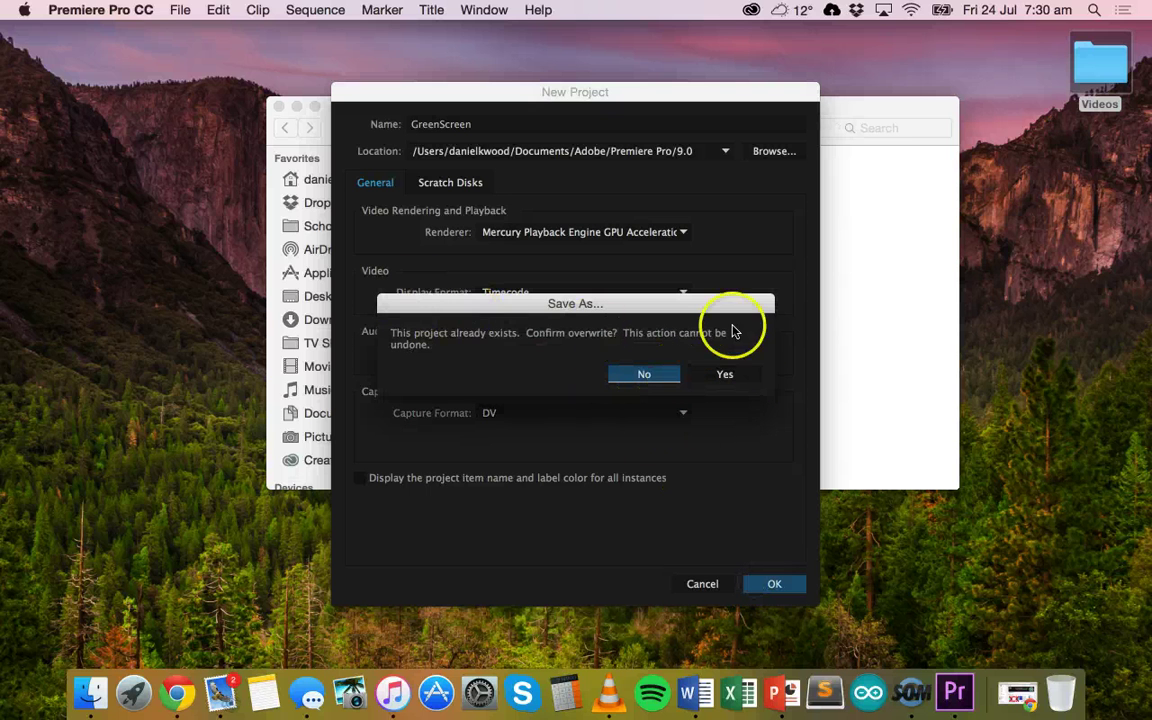
{"action": "left_click", "coordinate": [724, 376]}
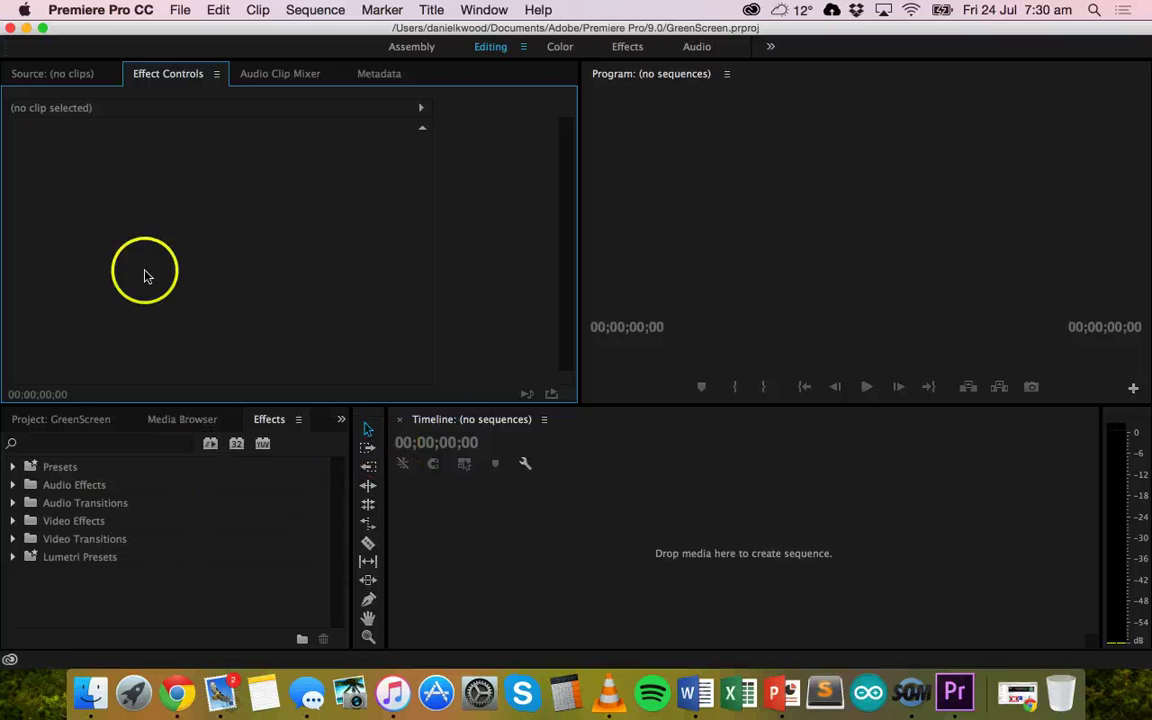
Switch to the Videos folder in Finder and preview City.MOV in the video player, closing it when done.
{"action": "left_click", "coordinate": [89, 688]}
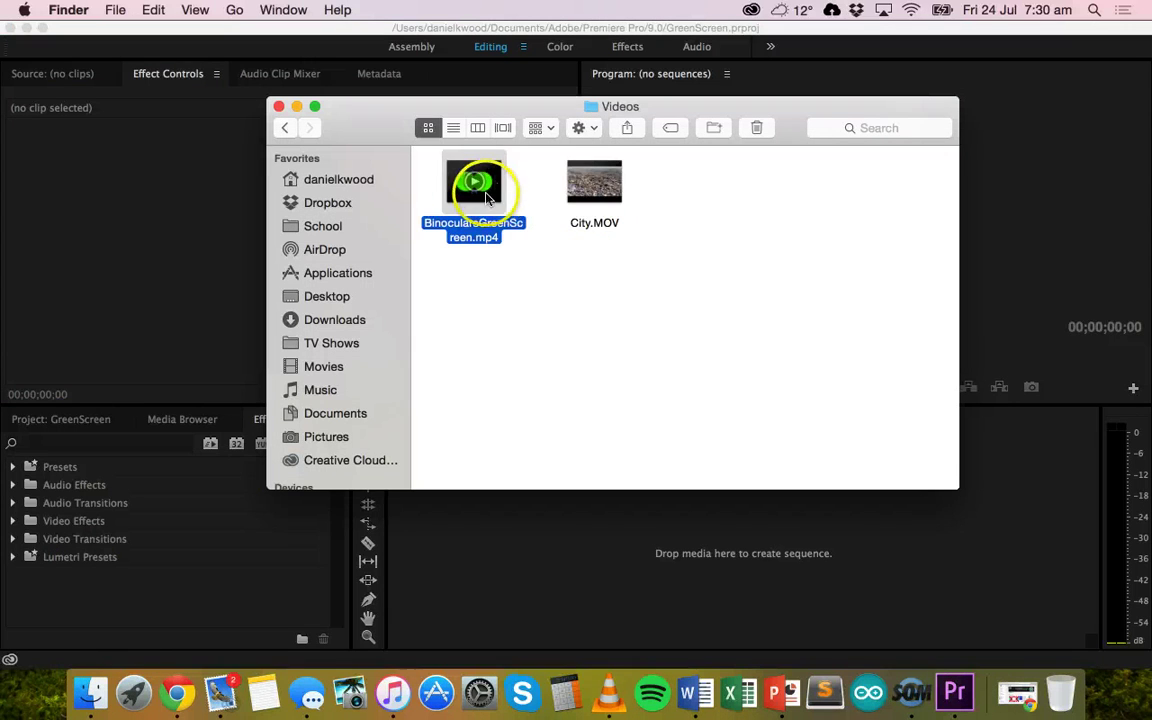
{"action": "left_click", "coordinate": [611, 209]}
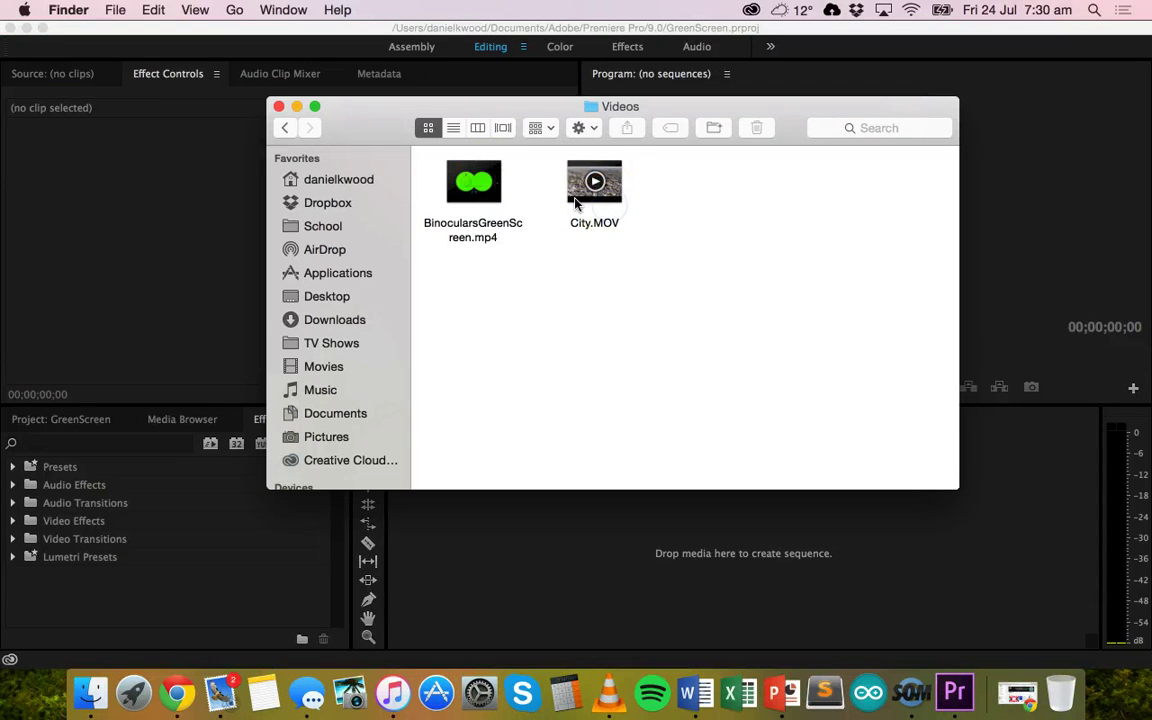
{"action": "left_click", "coordinate": [575, 200]}
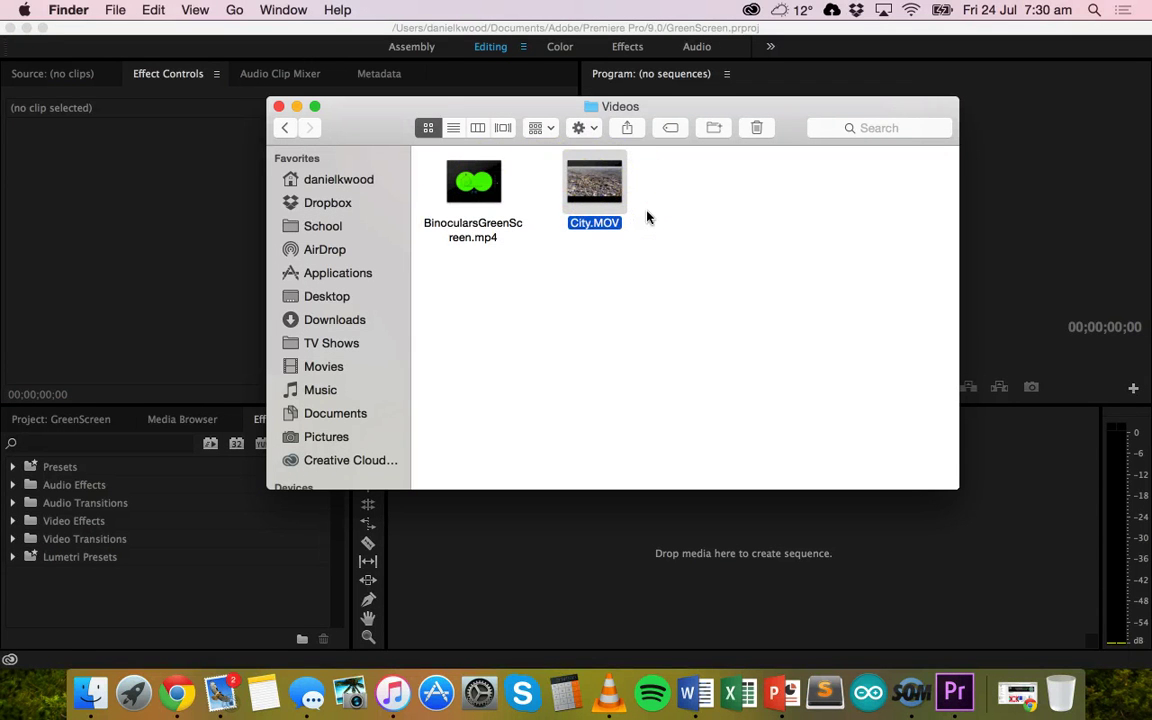
{"action": "double_click", "coordinate": [612, 190]}
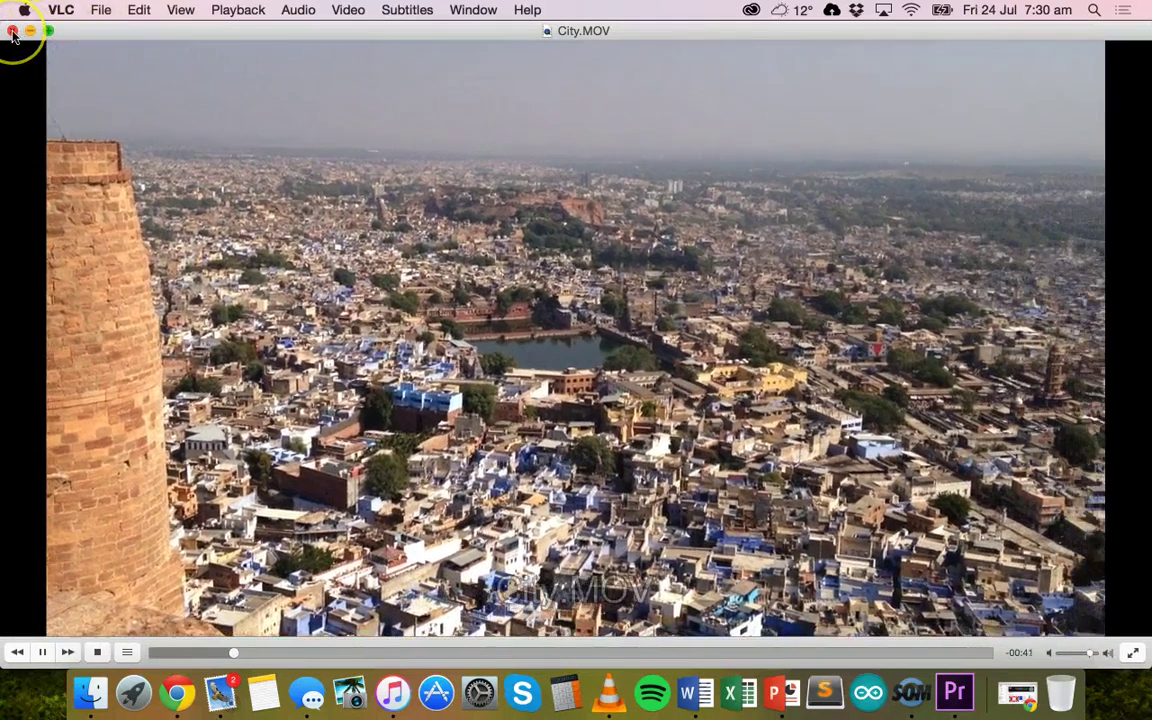
{"action": "left_click", "coordinate": [12, 32]}
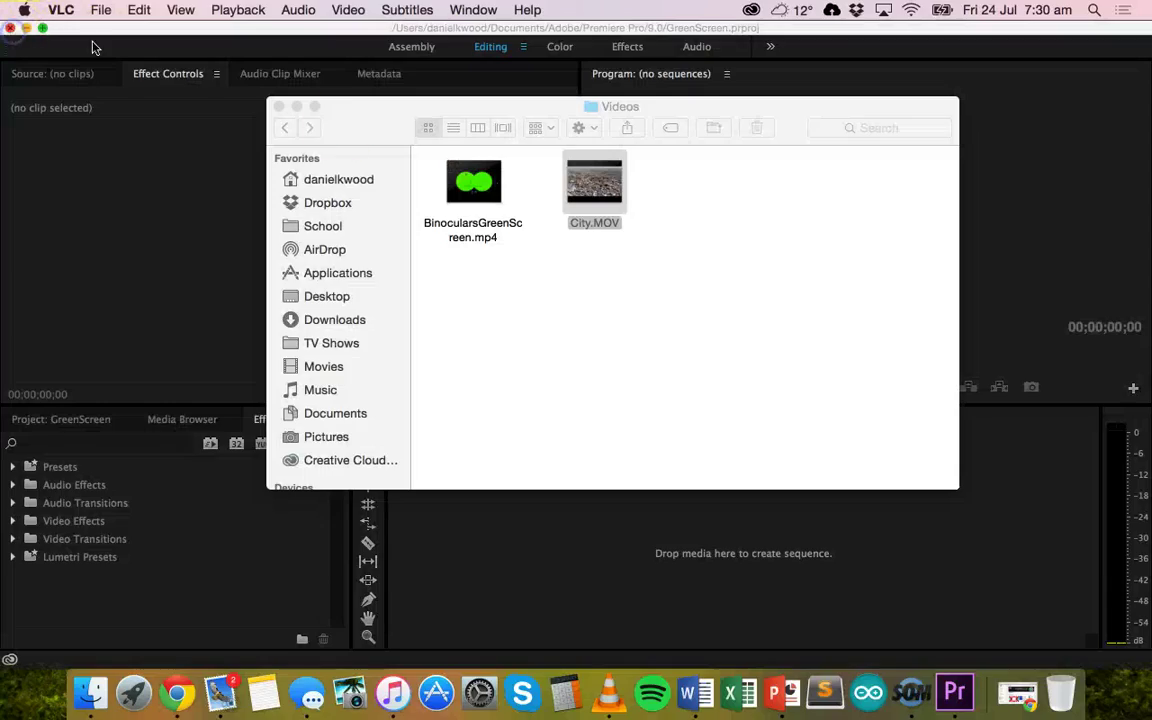
Preview BinocularsGreenScreen.mp4 from the Videos folder in the video player, closing it when done.
{"action": "left_click", "coordinate": [452, 205]}
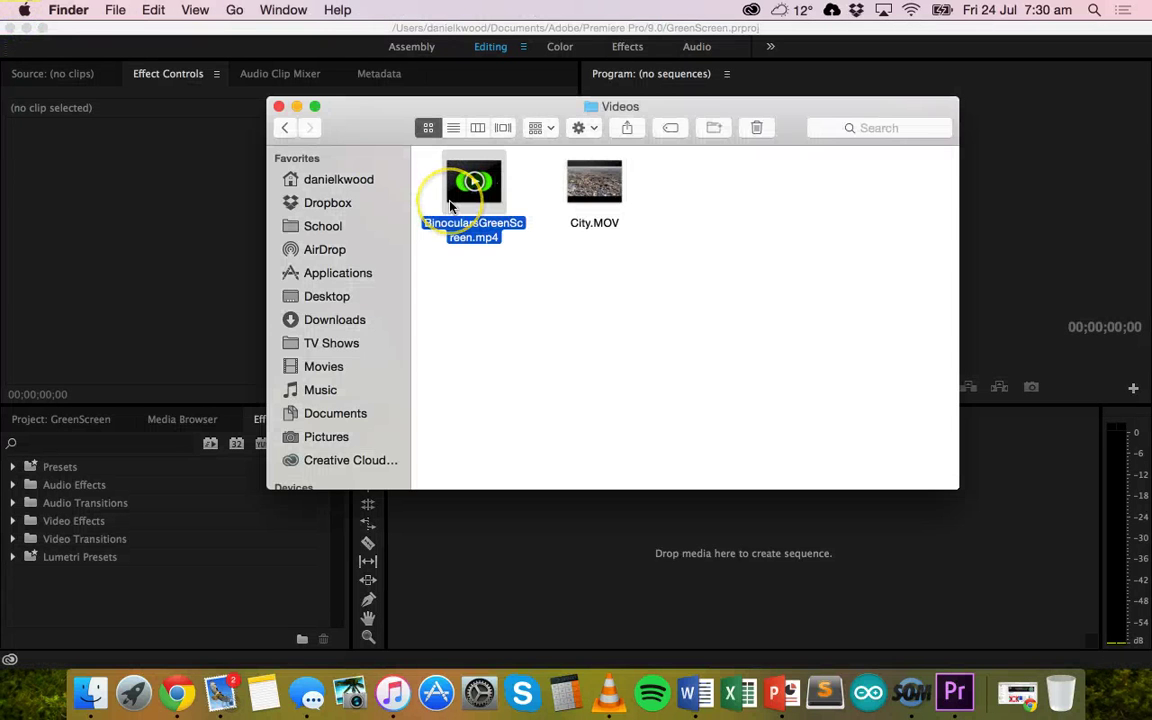
{"action": "double_click", "coordinate": [452, 205]}
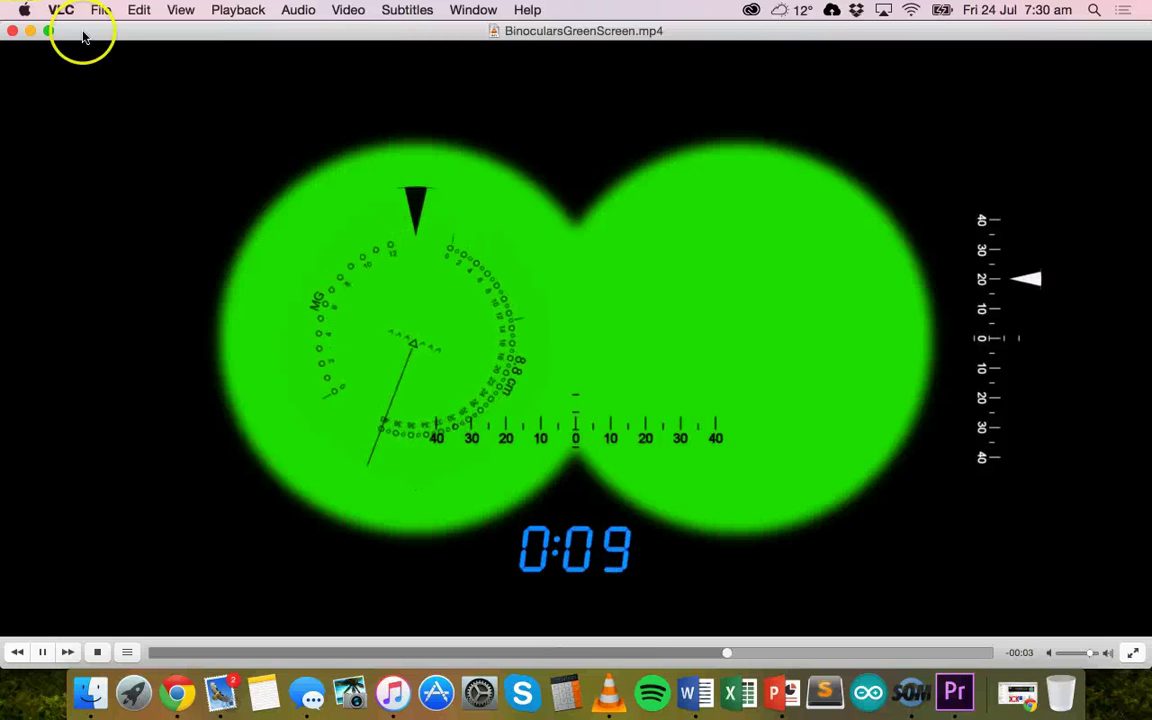
{"action": "left_click", "coordinate": [11, 31]}
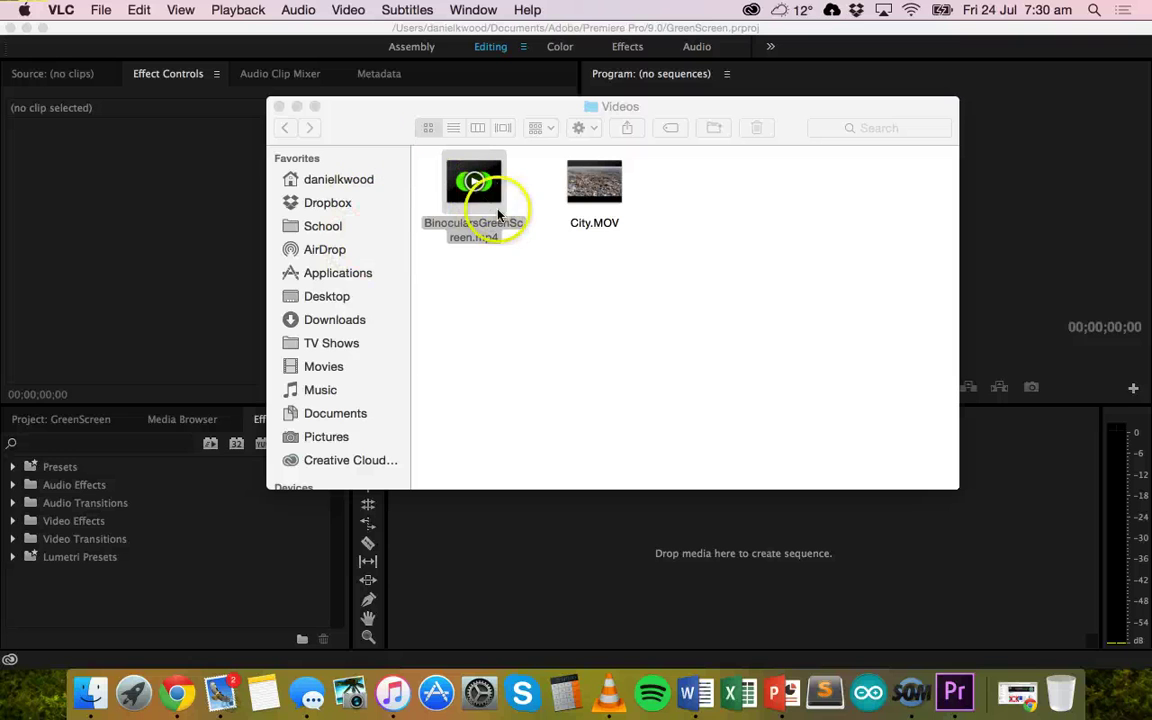
Switch to Chrome and look through the footageisland YouTube channel's royalty-free and green screen clips, then minimize the browser.
{"action": "left_click", "coordinate": [1015, 697]}
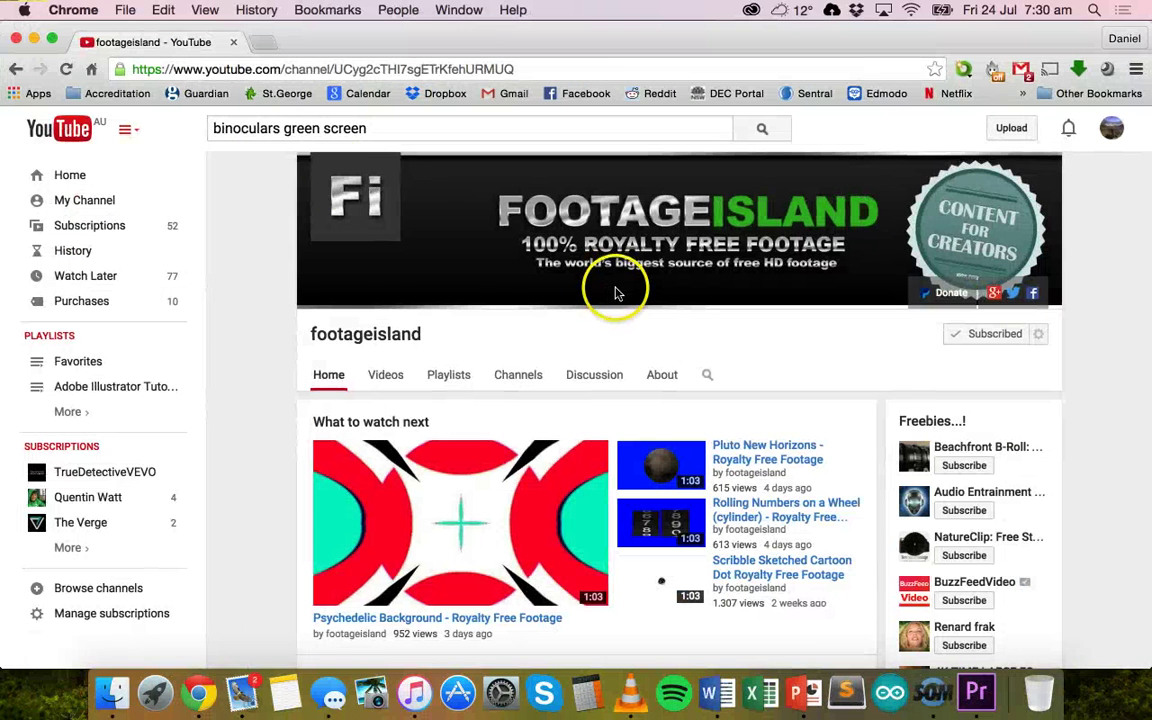
{"action": "scroll", "coordinate": [388, 322], "scroll_direction": "down", "scroll_amount": 1}
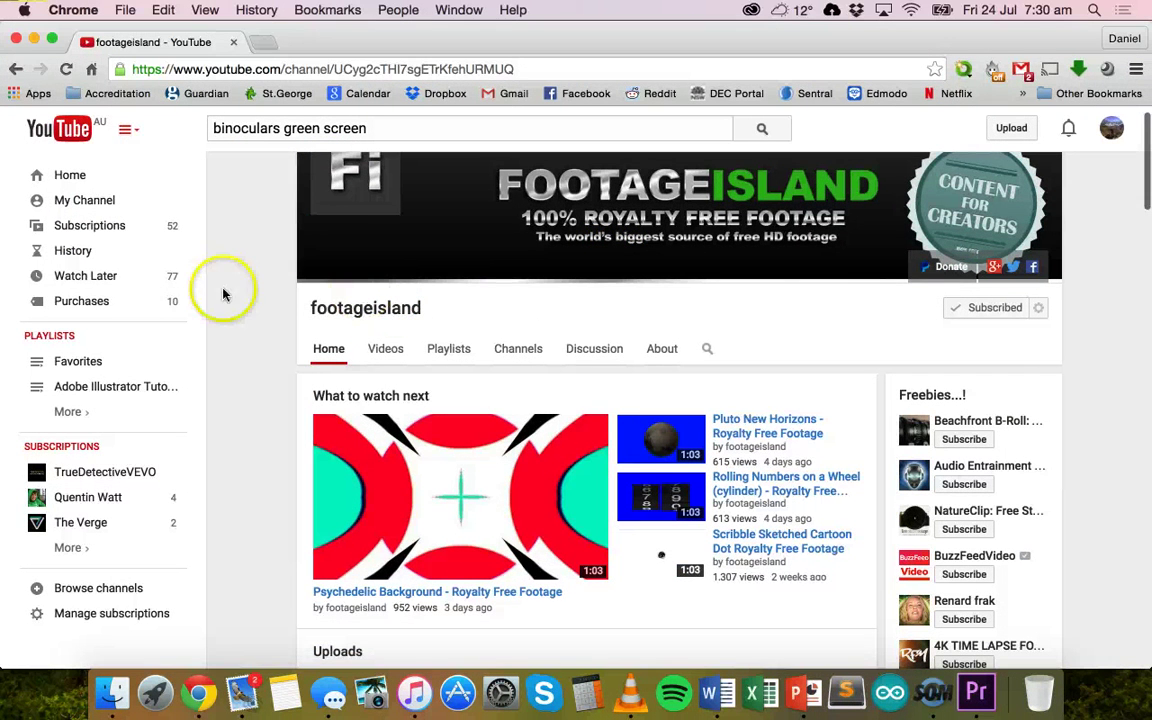
{"action": "scroll", "coordinate": [400, 308], "scroll_direction": "down", "scroll_amount": 1}
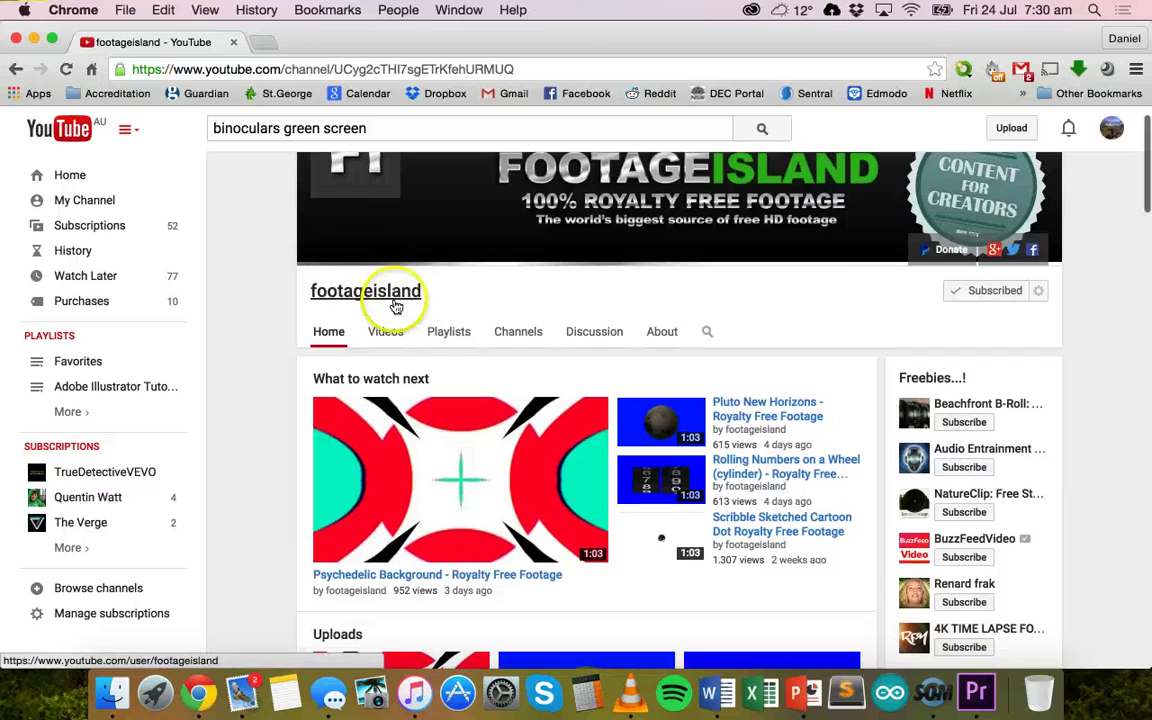
{"action": "scroll", "coordinate": [440, 262], "scroll_direction": "down", "scroll_amount": 10}
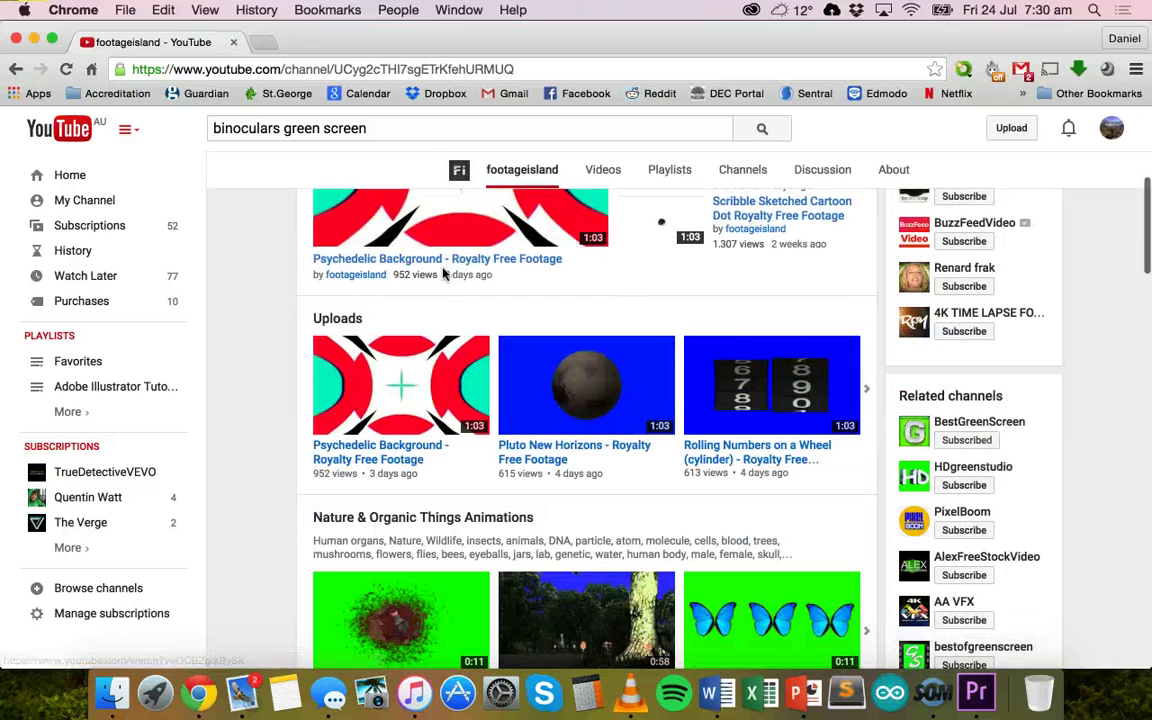
{"action": "scroll", "coordinate": [443, 272], "scroll_direction": "down", "scroll_amount": 10}
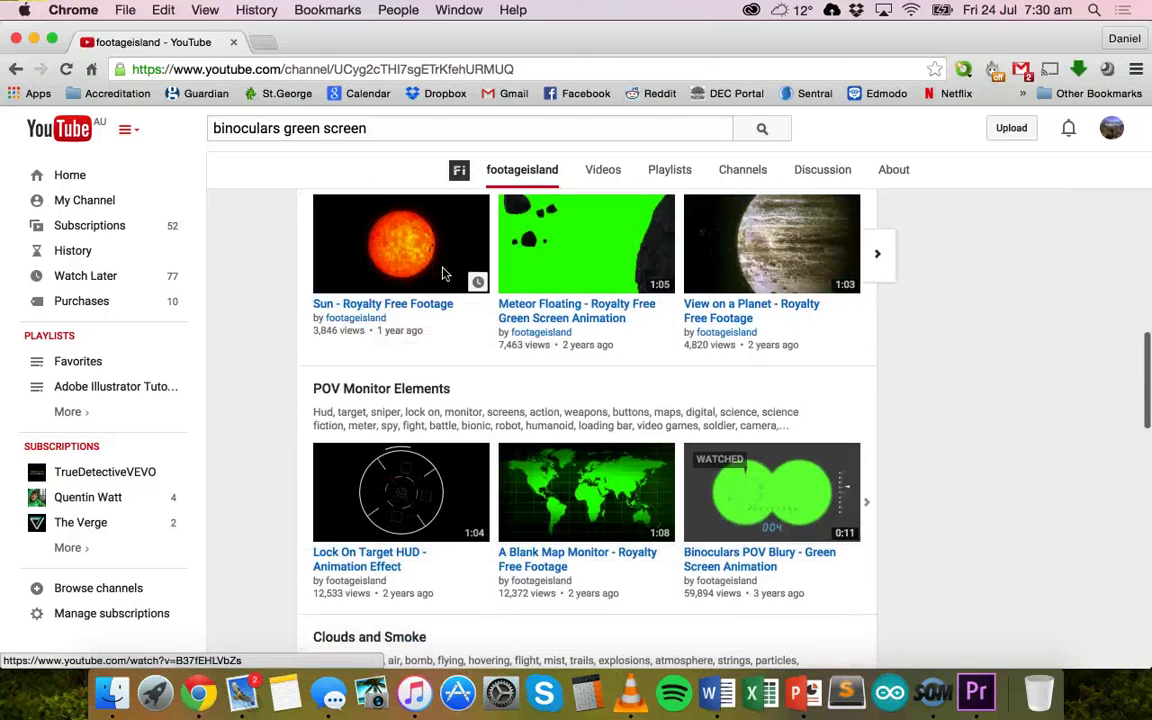
{"action": "scroll", "coordinate": [443, 272], "scroll_direction": "down", "scroll_amount": 5}
{"action": "scroll", "coordinate": [443, 272], "scroll_direction": "down", "scroll_amount": 3}
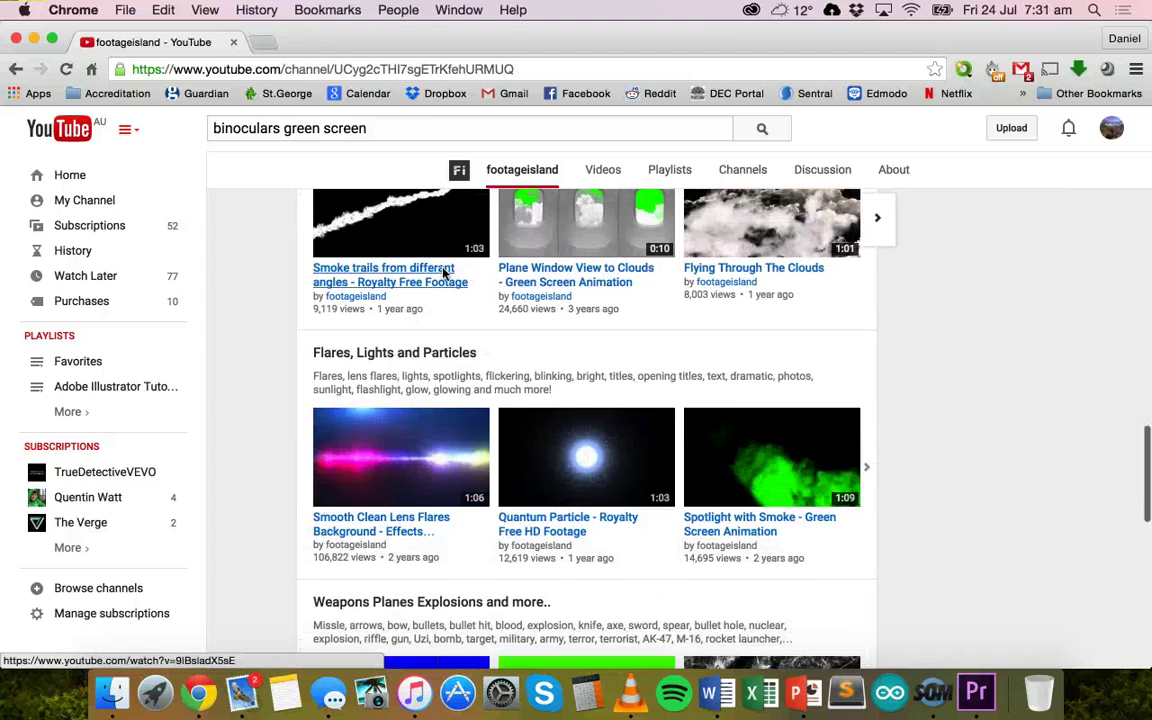
{"action": "scroll", "coordinate": [443, 272], "scroll_direction": "up", "scroll_amount": 7}
{"action": "scroll", "coordinate": [443, 272], "scroll_direction": "up", "scroll_amount": 20}
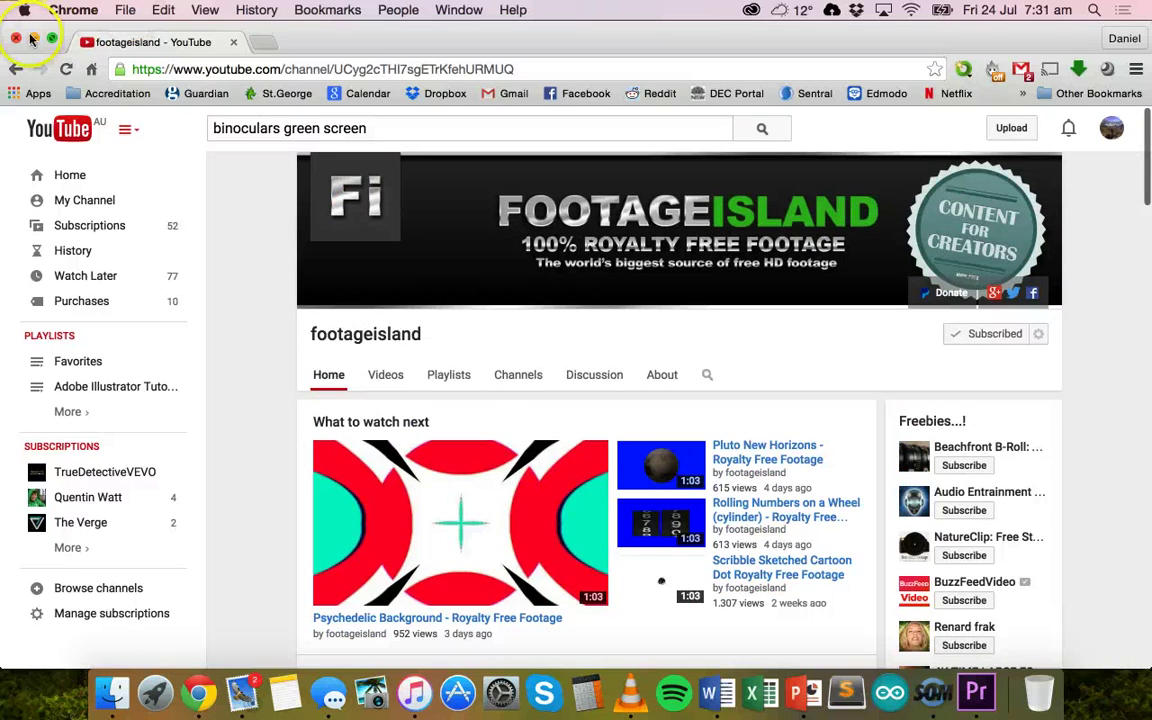
{"action": "left_click", "coordinate": [33, 40]}
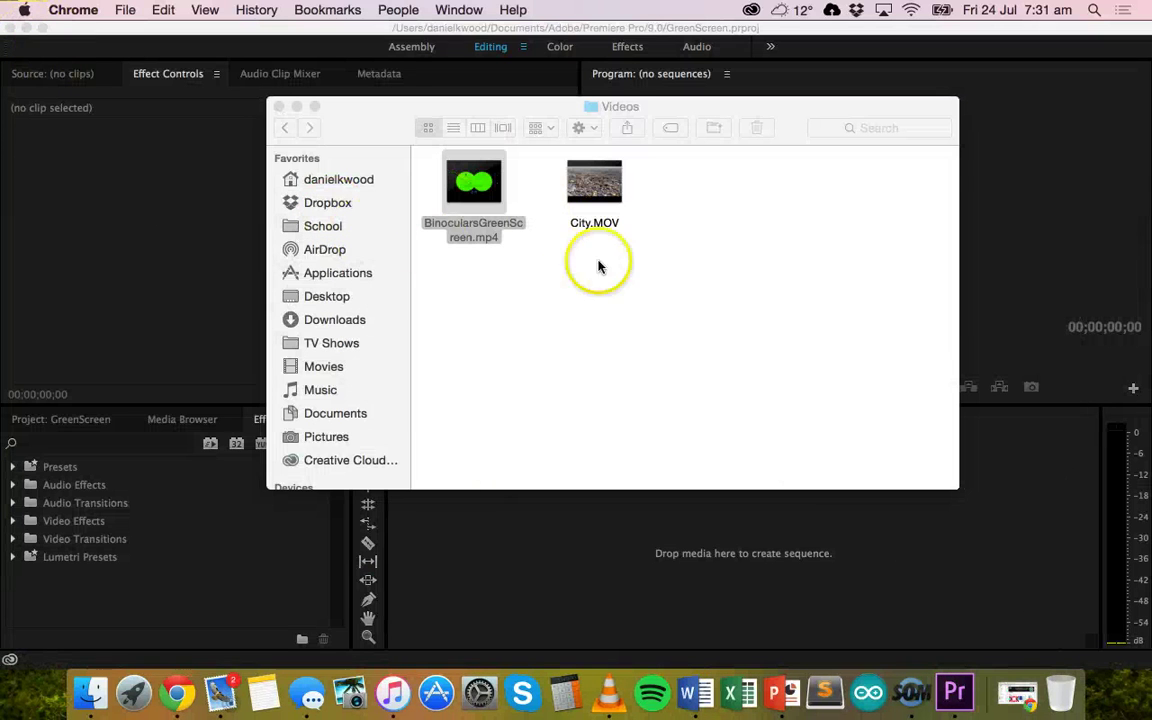
Return to Premiere Pro and display the Source monitor and the GreenScreen project's media bin.
{"action": "left_click_drag", "start_coordinate": [378, 113], "coordinate": [408, 114]}
{"action": "left_click", "coordinate": [147, 262]}
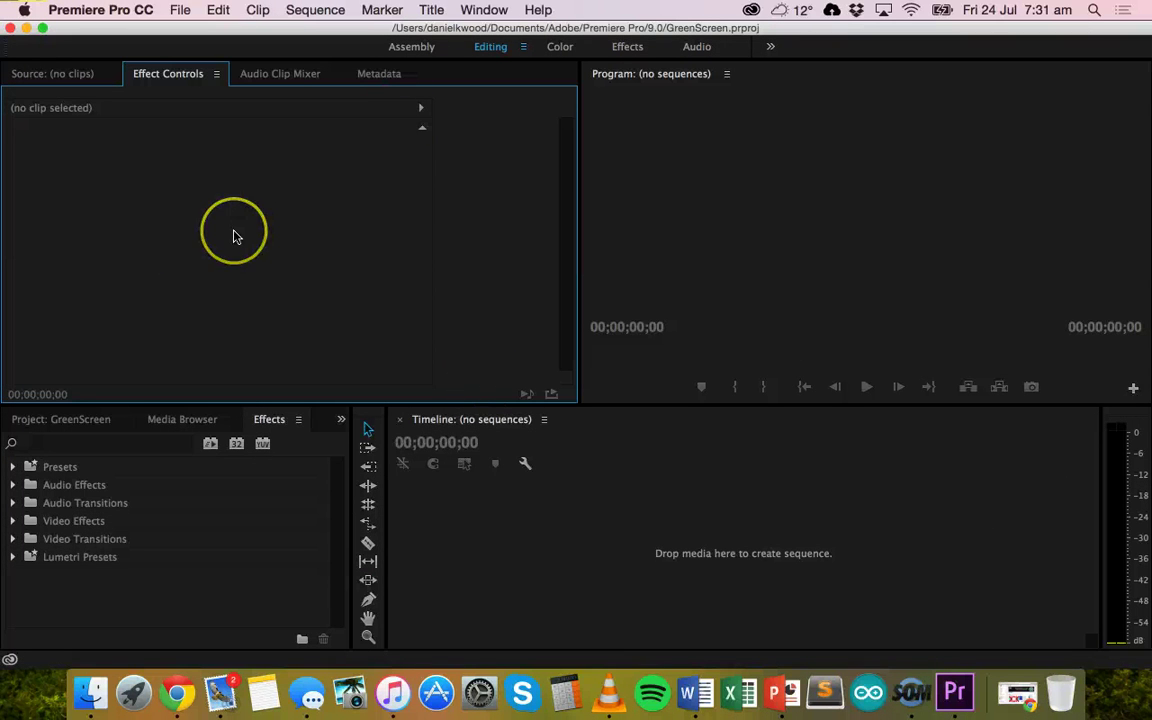
{"action": "left_click", "coordinate": [62, 73]}
{"action": "left_click", "coordinate": [70, 421]}
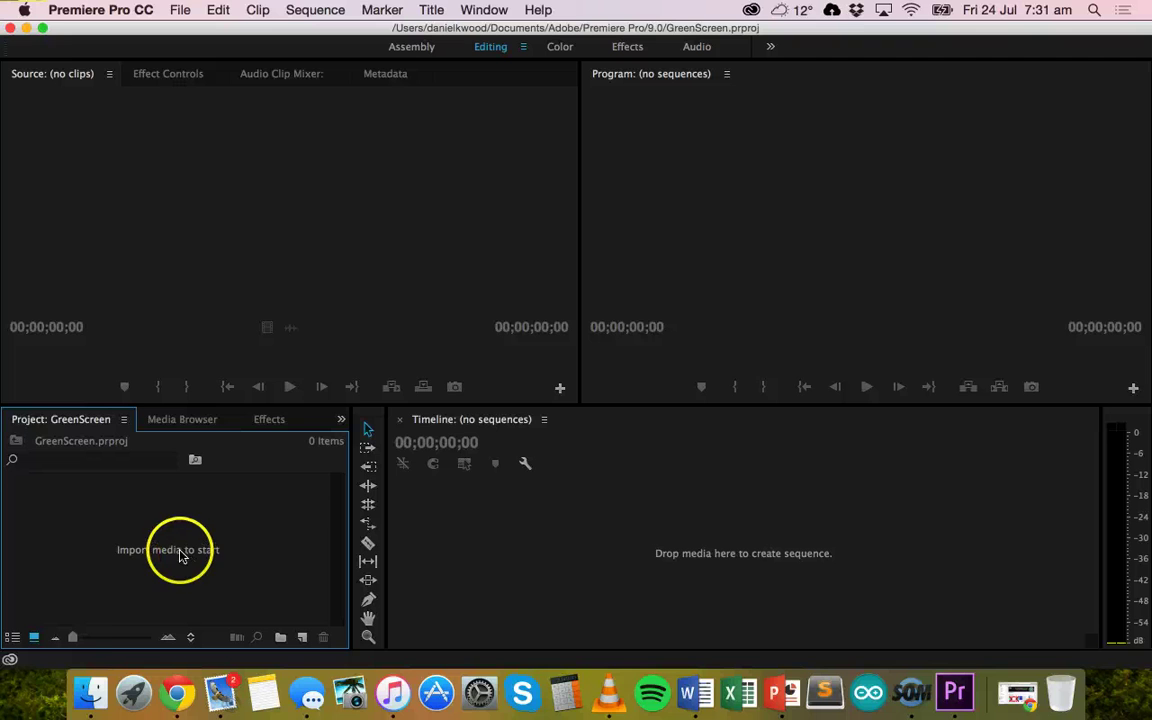
Import BinocularsGreenScreen.mp4 and City.MOV from the Videos folder in Finder into the GreenScreen project.
{"action": "left_click", "coordinate": [88, 686]}
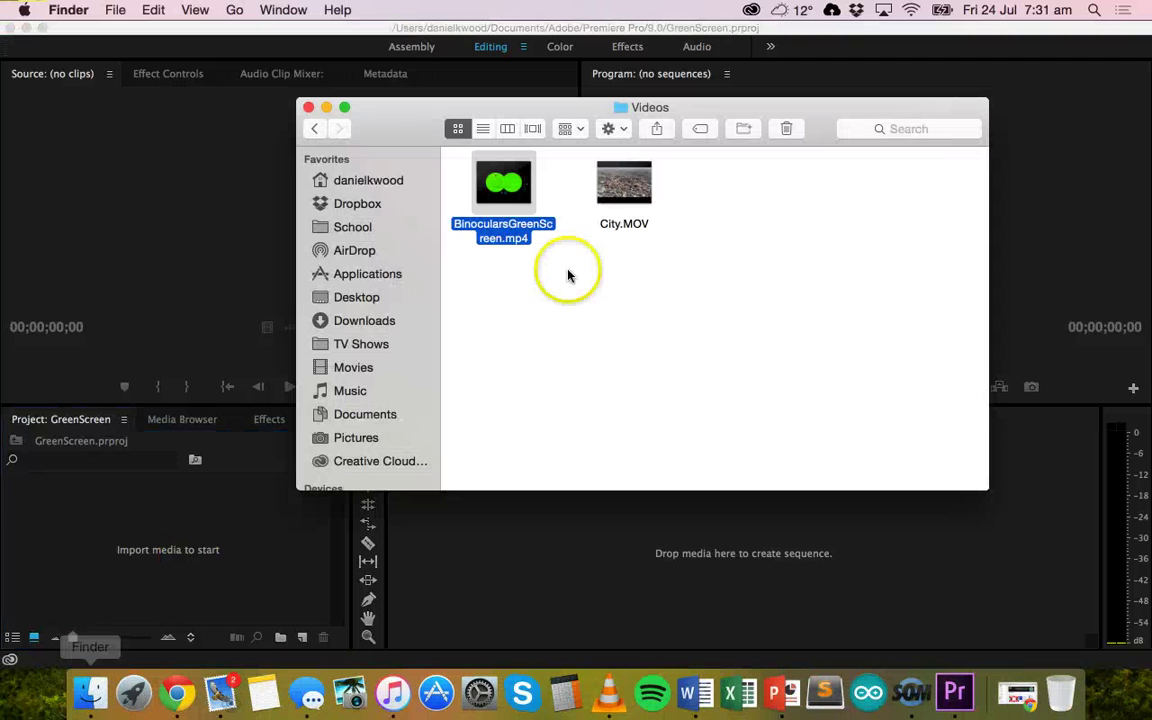
{"action": "left_click", "coordinate": [632, 290]}
{"action": "left_click_drag", "start_coordinate": [632, 290], "coordinate": [514, 175]}
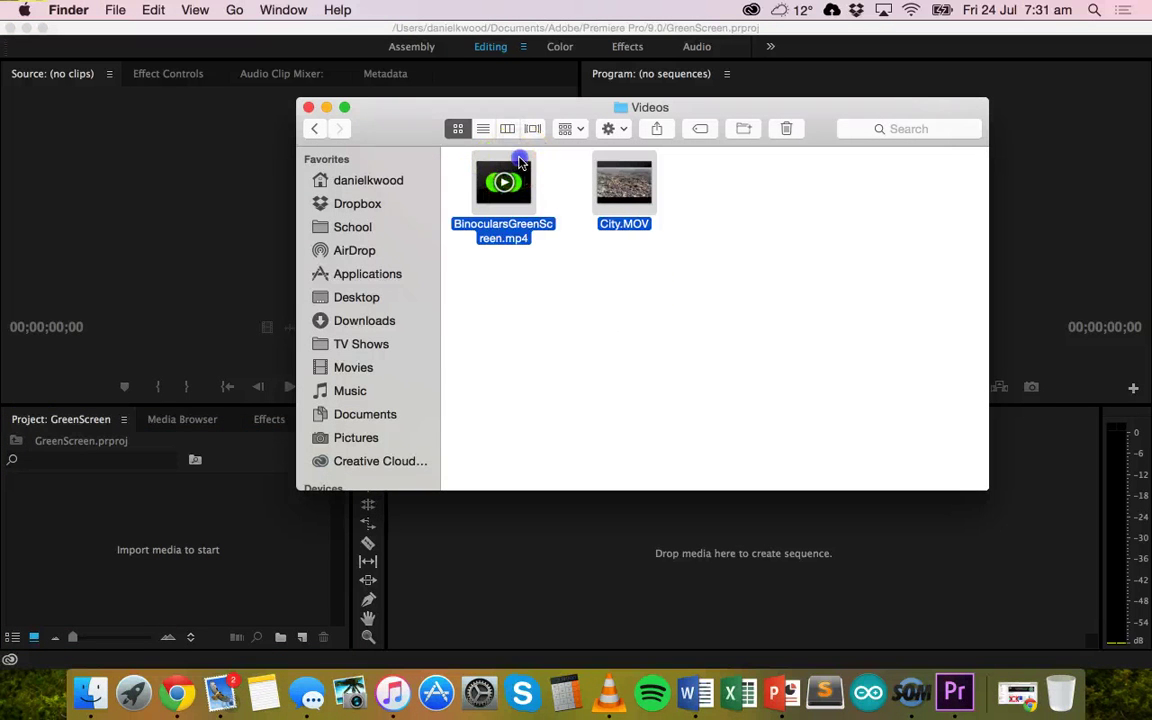
{"action": "left_click_drag", "start_coordinate": [520, 162], "coordinate": [133, 532]}
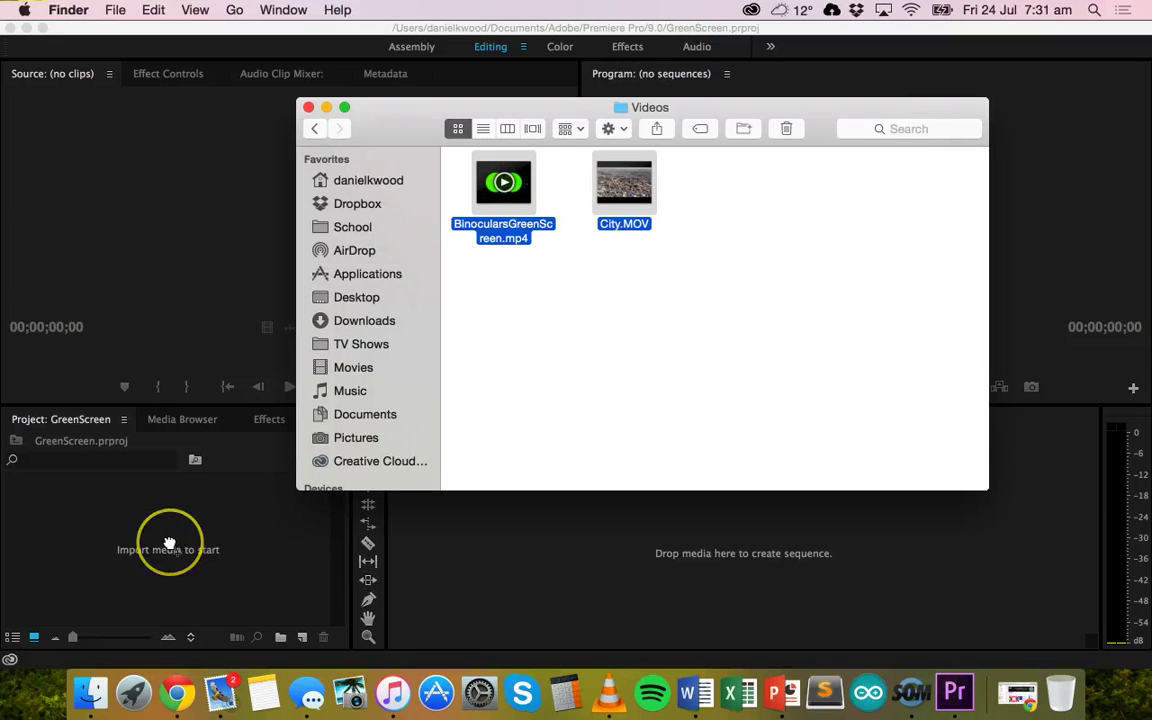
{"action": "left_click", "coordinate": [147, 201]}
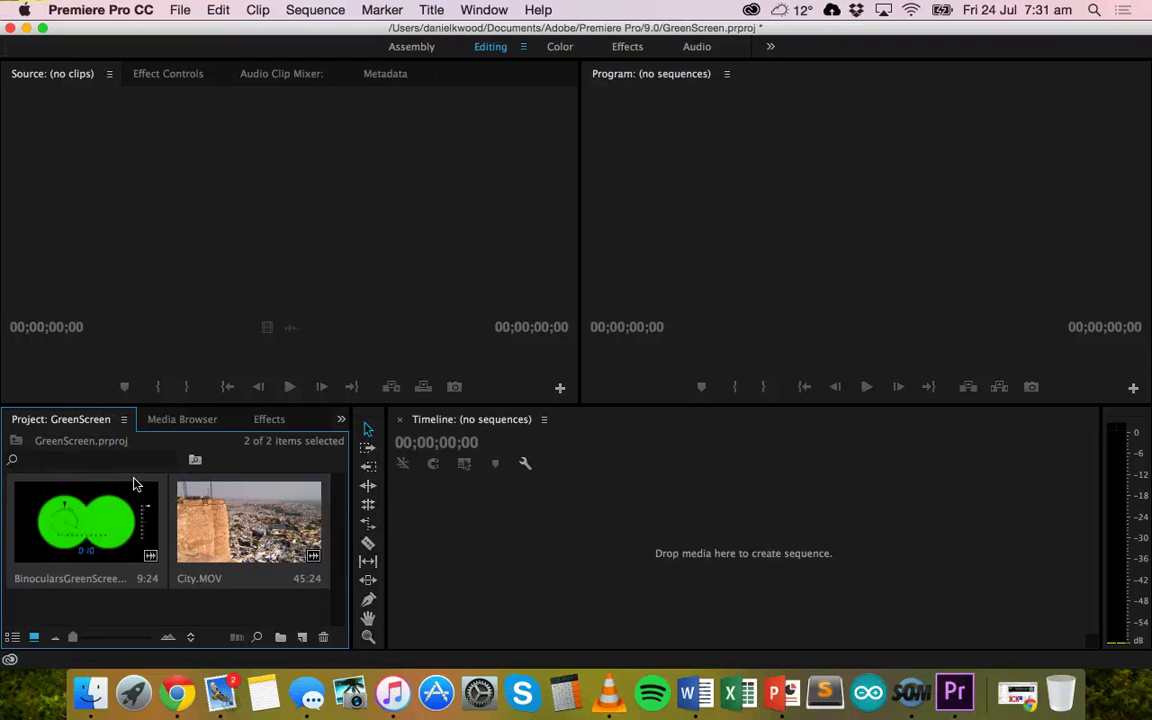
Load BinocularsGreenScreen.mp4 and then City.MOV into the Source monitor to view each clip.
{"action": "left_click", "coordinate": [168, 540]}
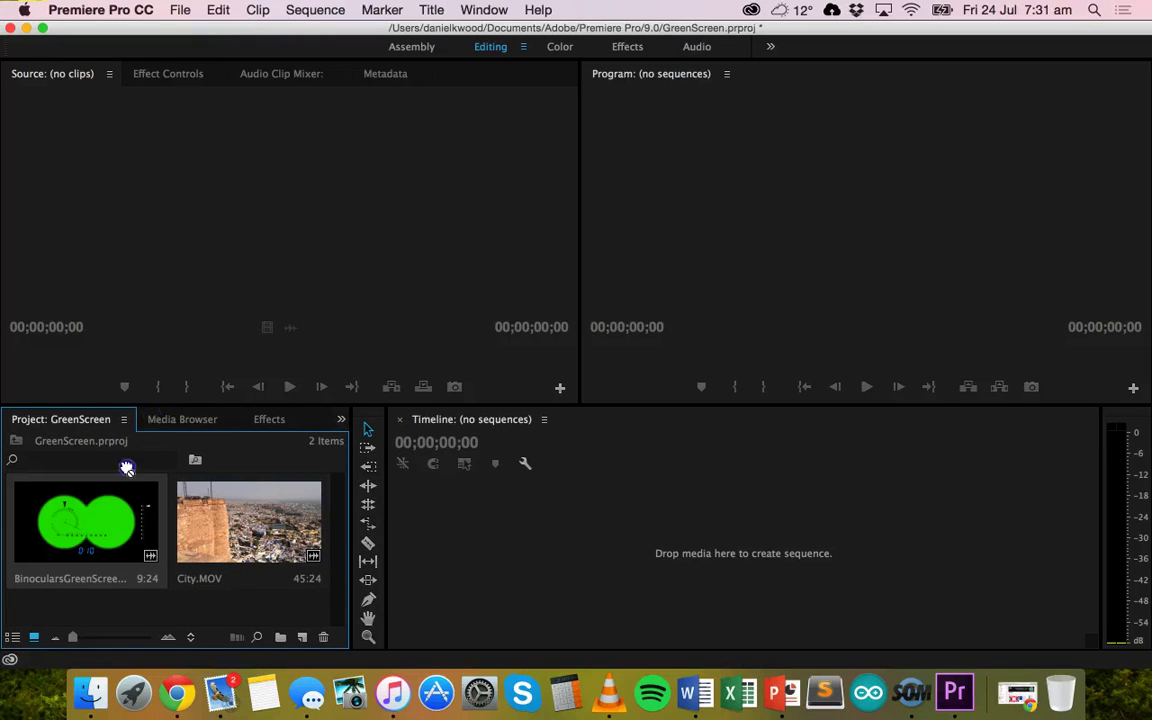
{"action": "right_click", "coordinate": [246, 228]}
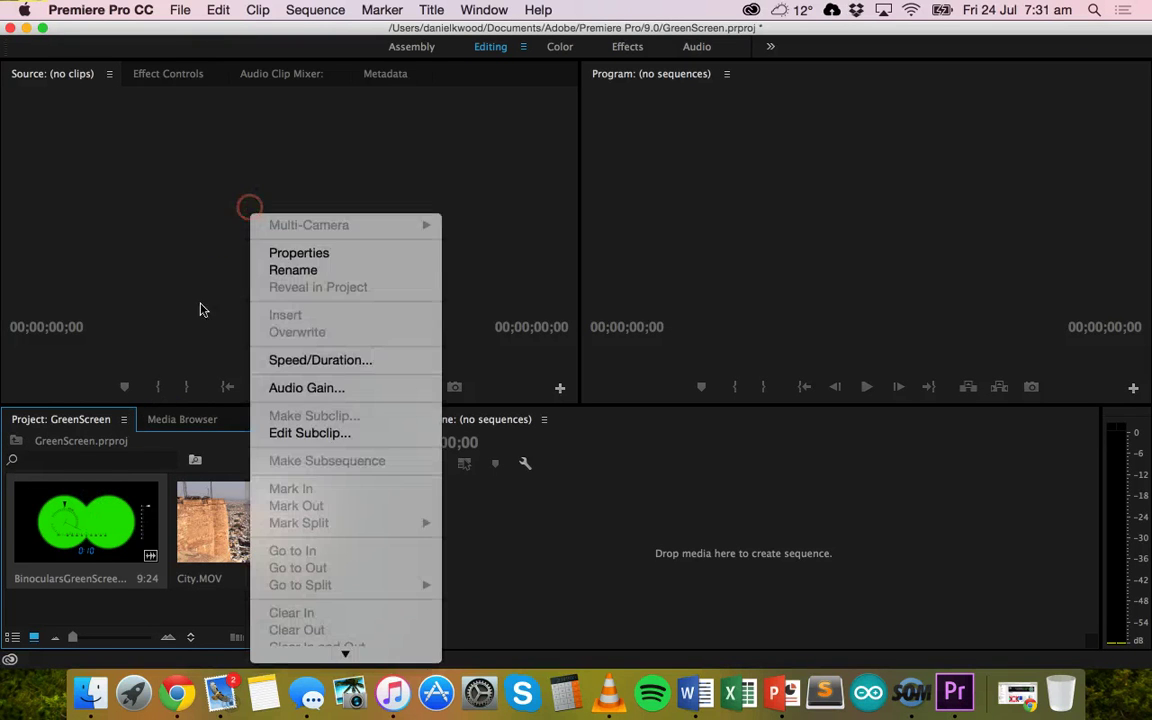
{"action": "left_click", "coordinate": [114, 489]}
{"action": "left_click_drag", "start_coordinate": [252, 243], "coordinate": [250, 240]}
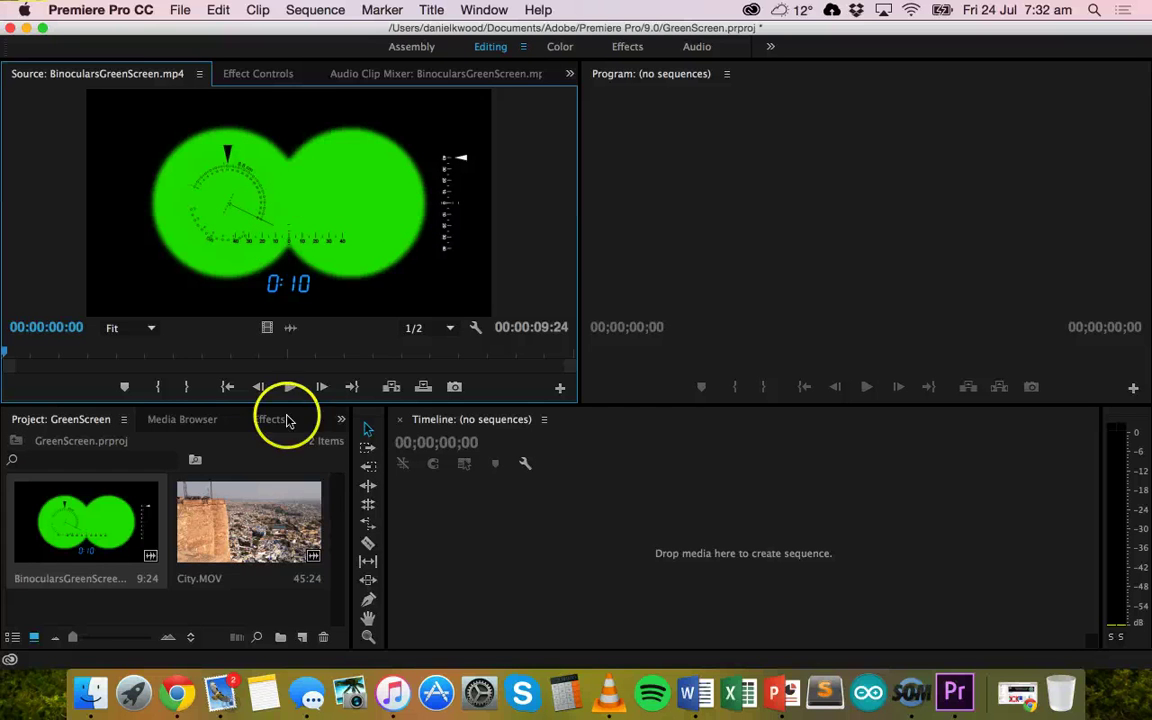
{"action": "left_click", "coordinate": [222, 512]}
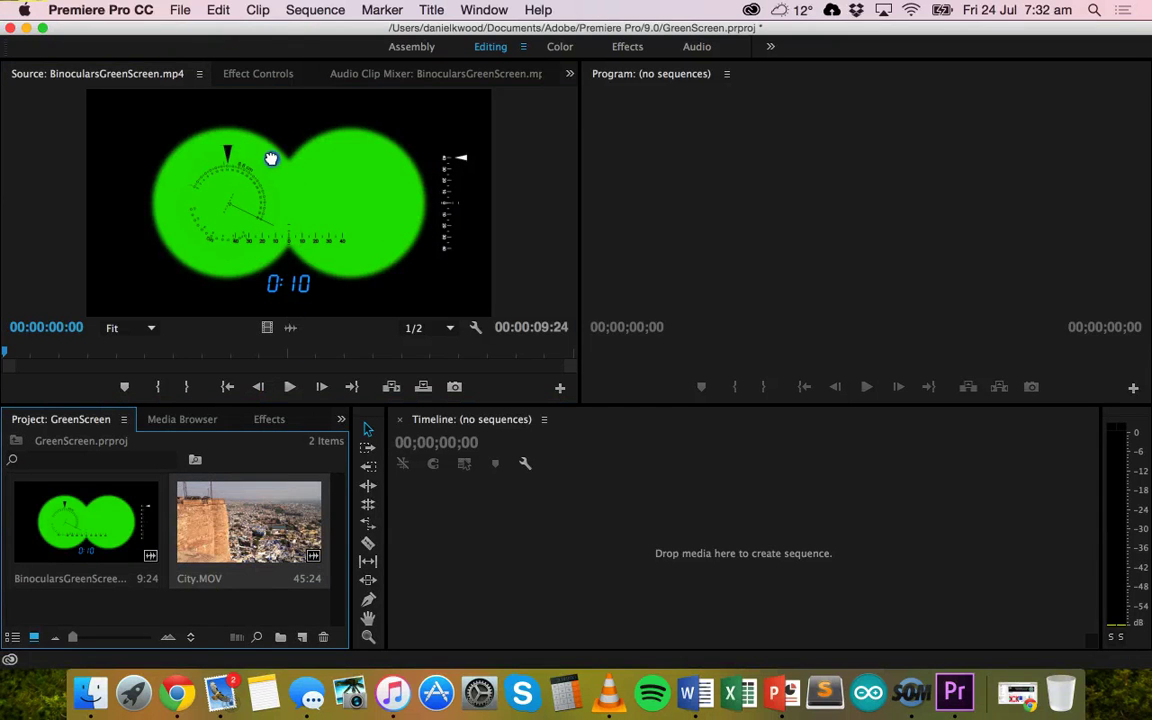
{"action": "left_click_drag", "start_coordinate": [270, 158], "coordinate": [283, 175]}
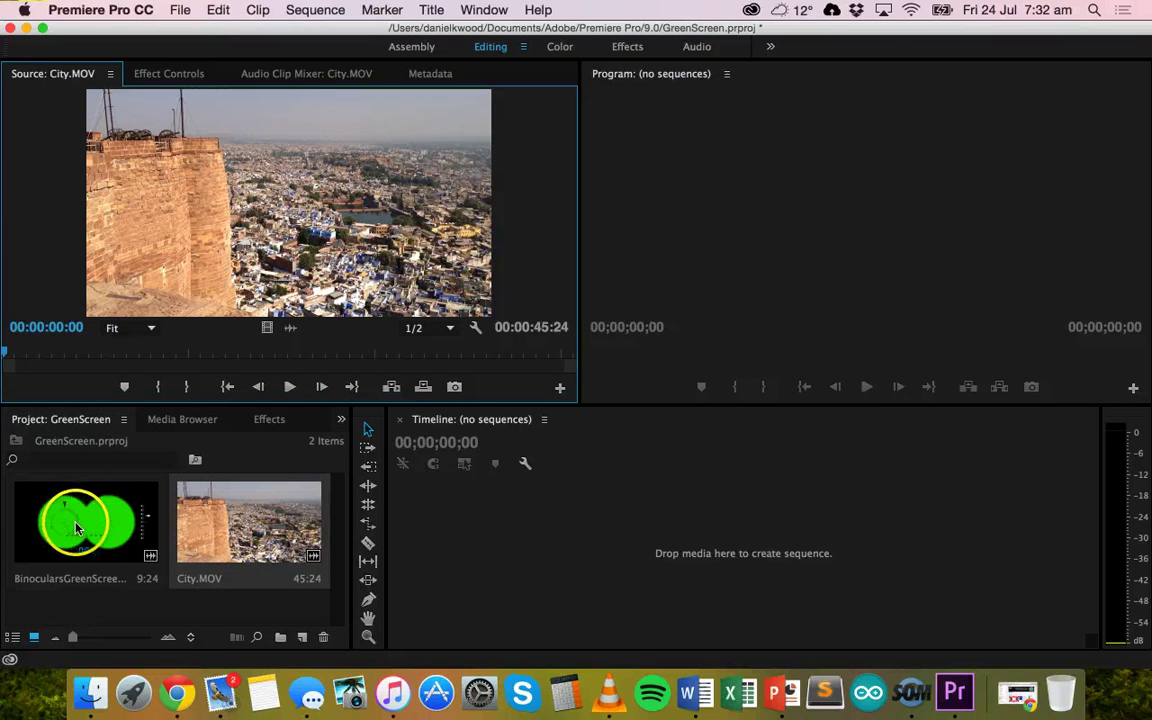
Create a sequence from City.MOV and place BinocularsGreenScreen.mp4 above it on track V2 at the start of the timeline.
{"action": "left_click", "coordinate": [222, 535]}
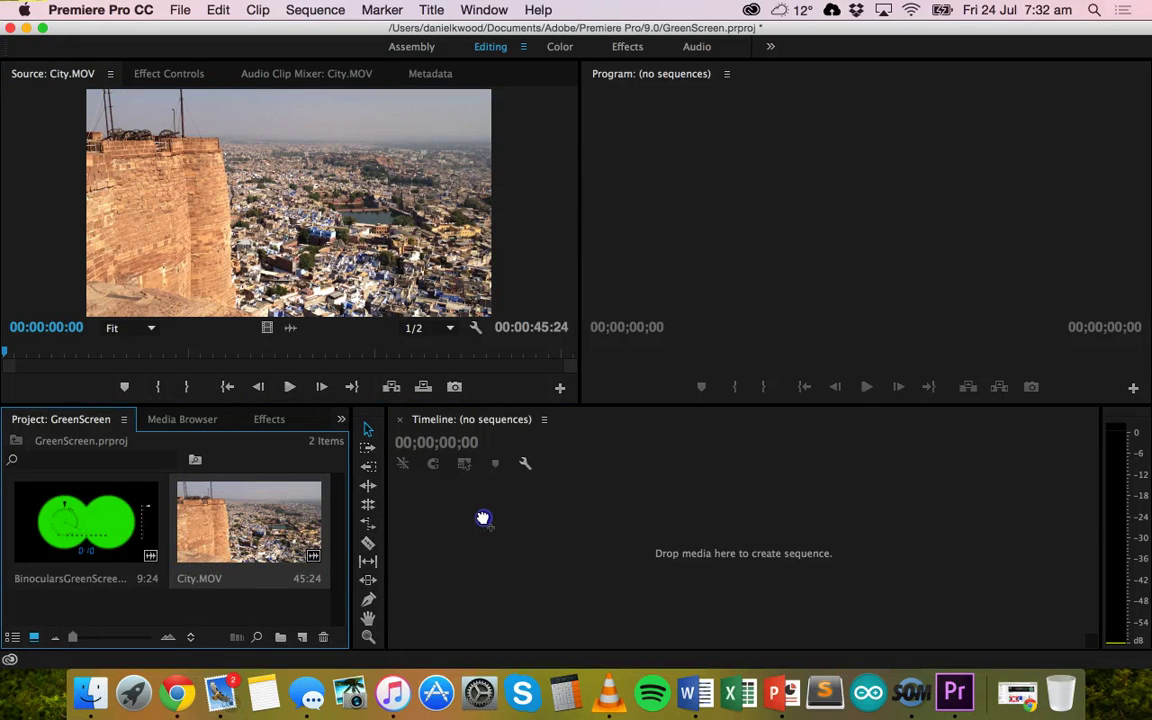
{"action": "left_click_drag", "start_coordinate": [506, 535], "coordinate": [506, 535]}
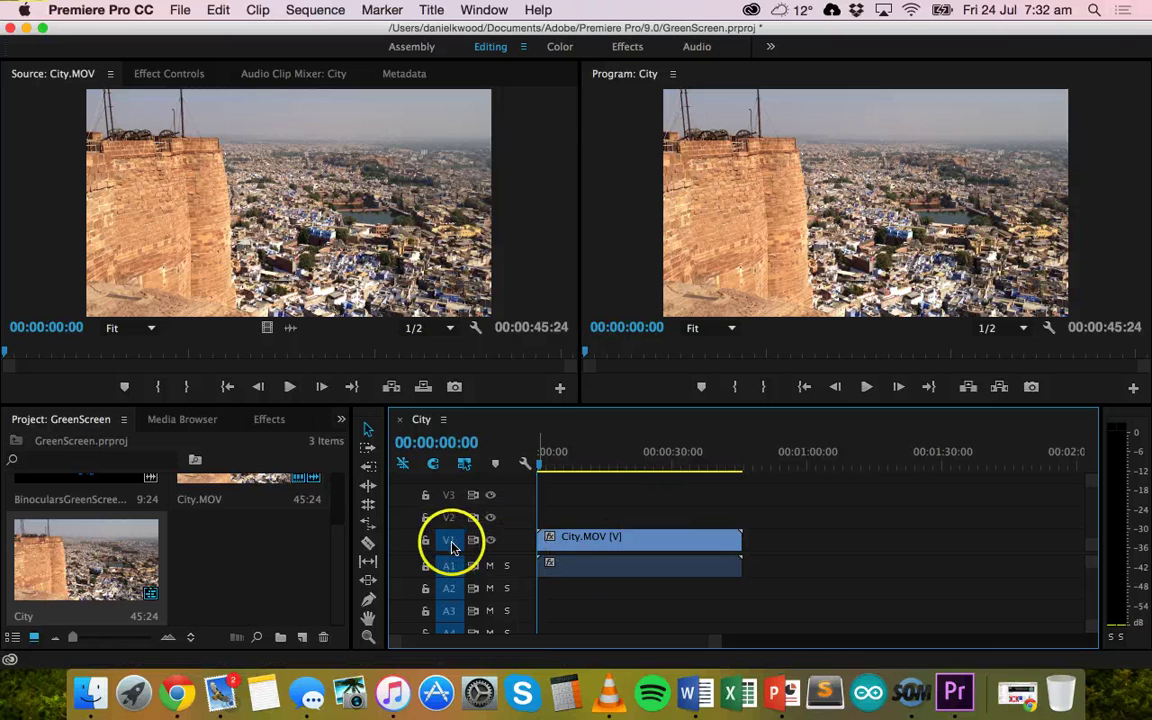
{"action": "scroll", "coordinate": [168, 566], "scroll_direction": "up", "scroll_amount": 2}
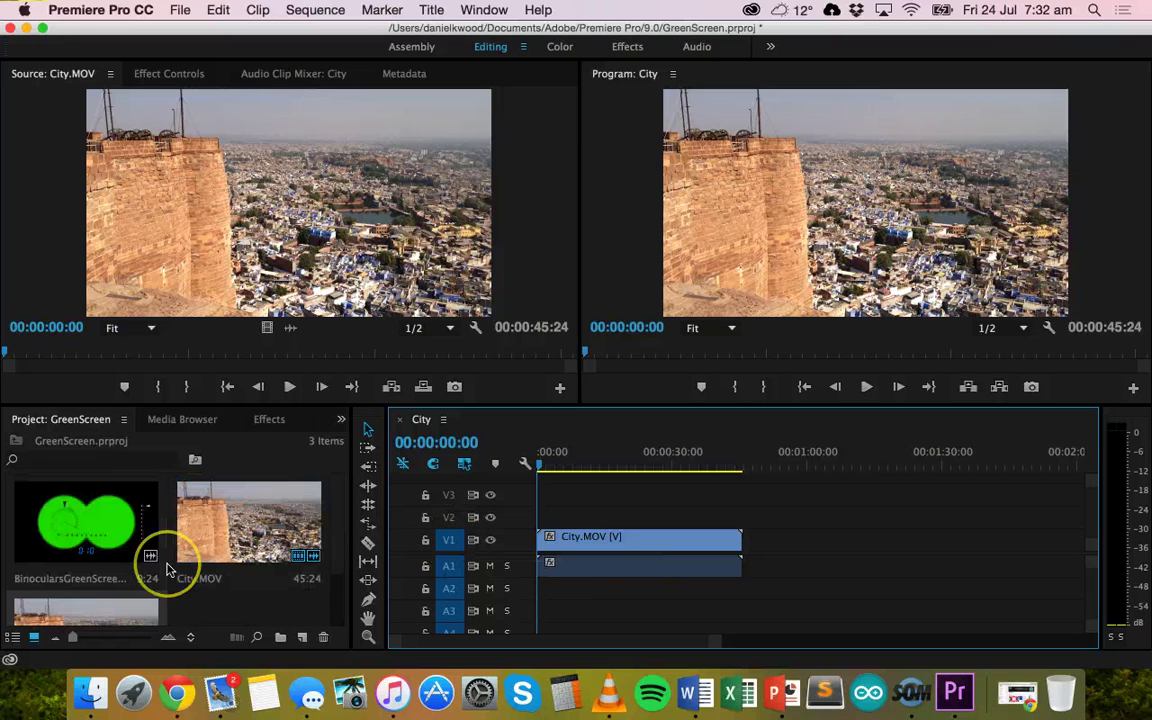
{"action": "left_click", "coordinate": [130, 543]}
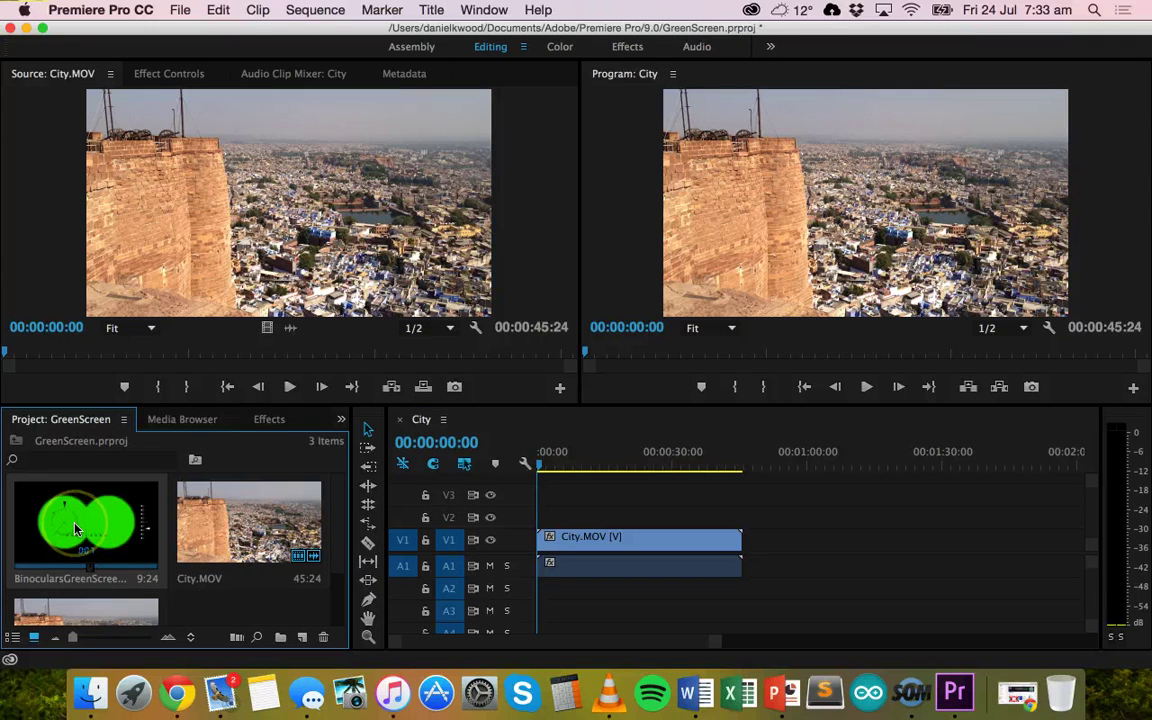
{"action": "left_click_drag", "start_coordinate": [75, 528], "coordinate": [546, 518]}
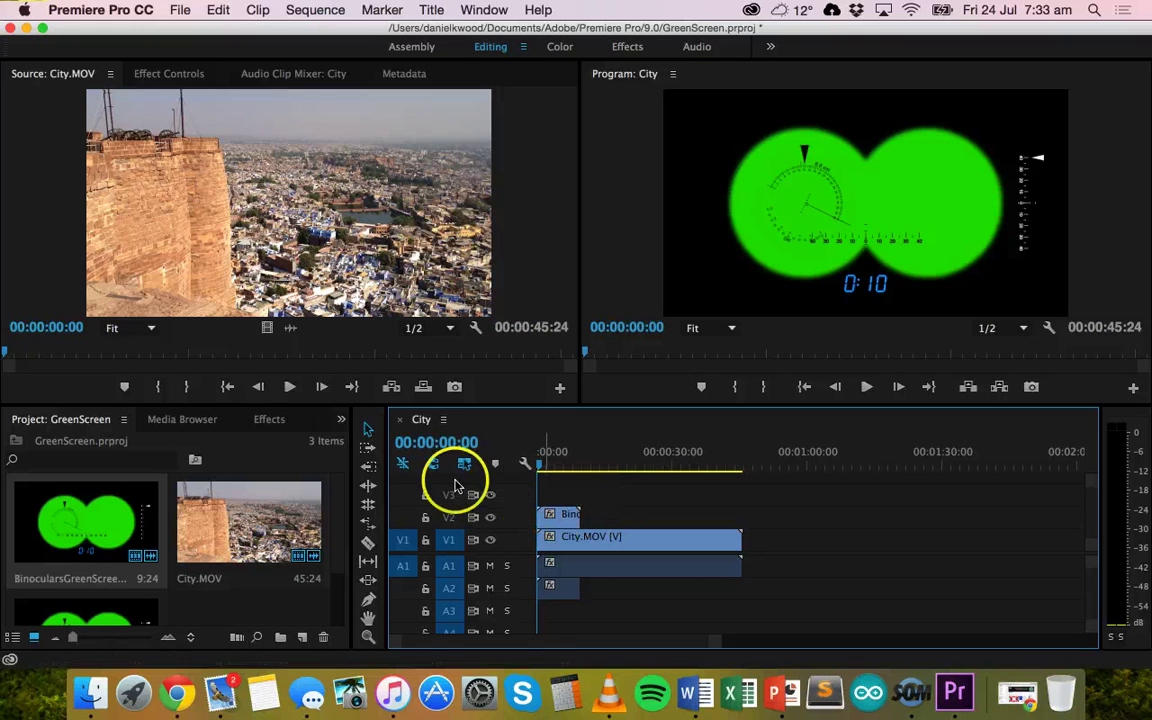
Split City.MOV on V1 where the BinocularsGreenScreen.mp4 clip ends and delete the remaining City.MOV section.
{"action": "left_click", "coordinate": [553, 514]}
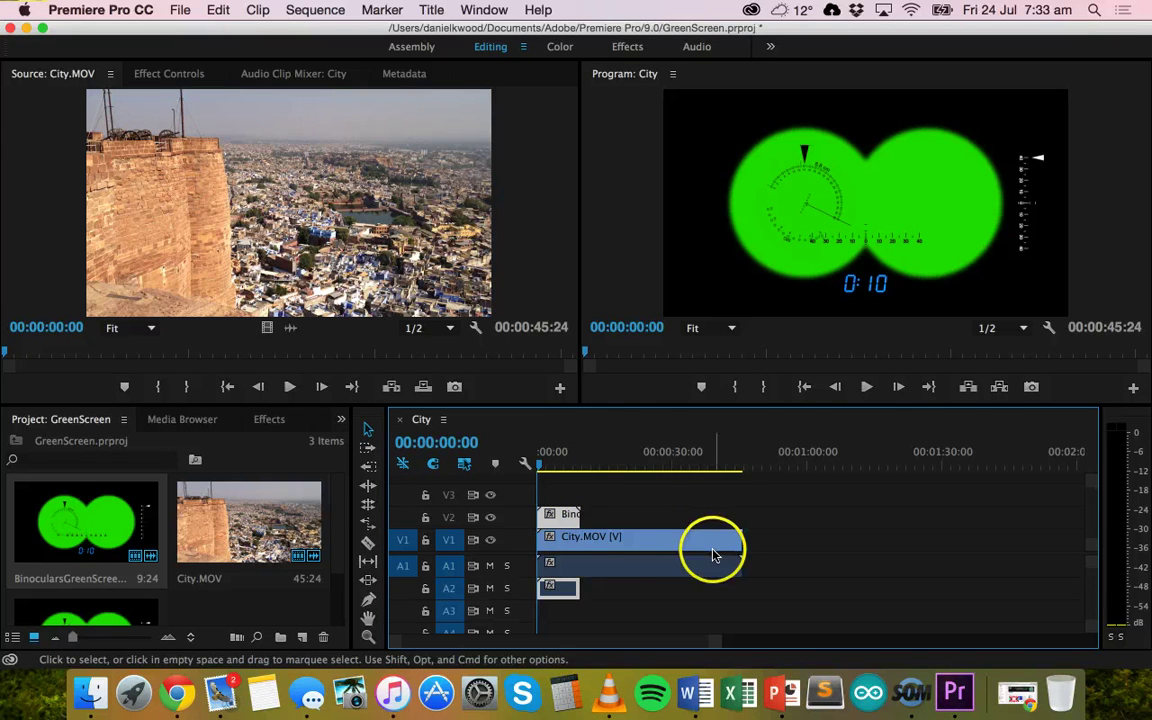
{"action": "left_click", "coordinate": [648, 561]}
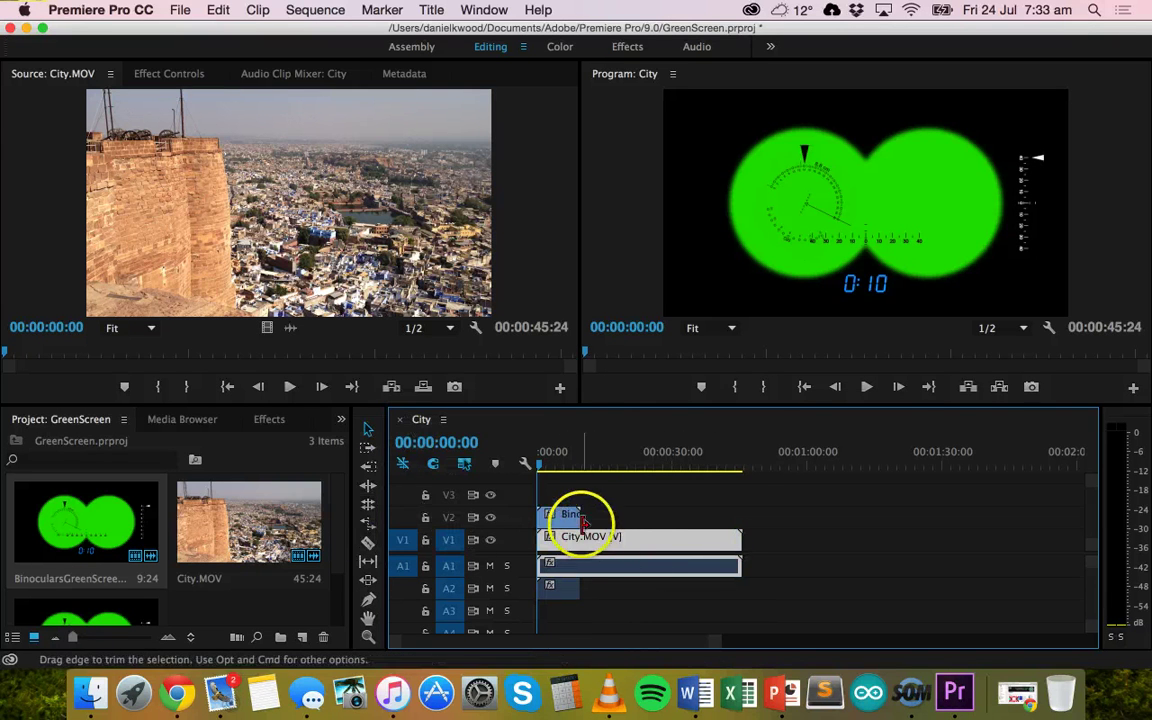
{"action": "left_click", "coordinate": [368, 544]}
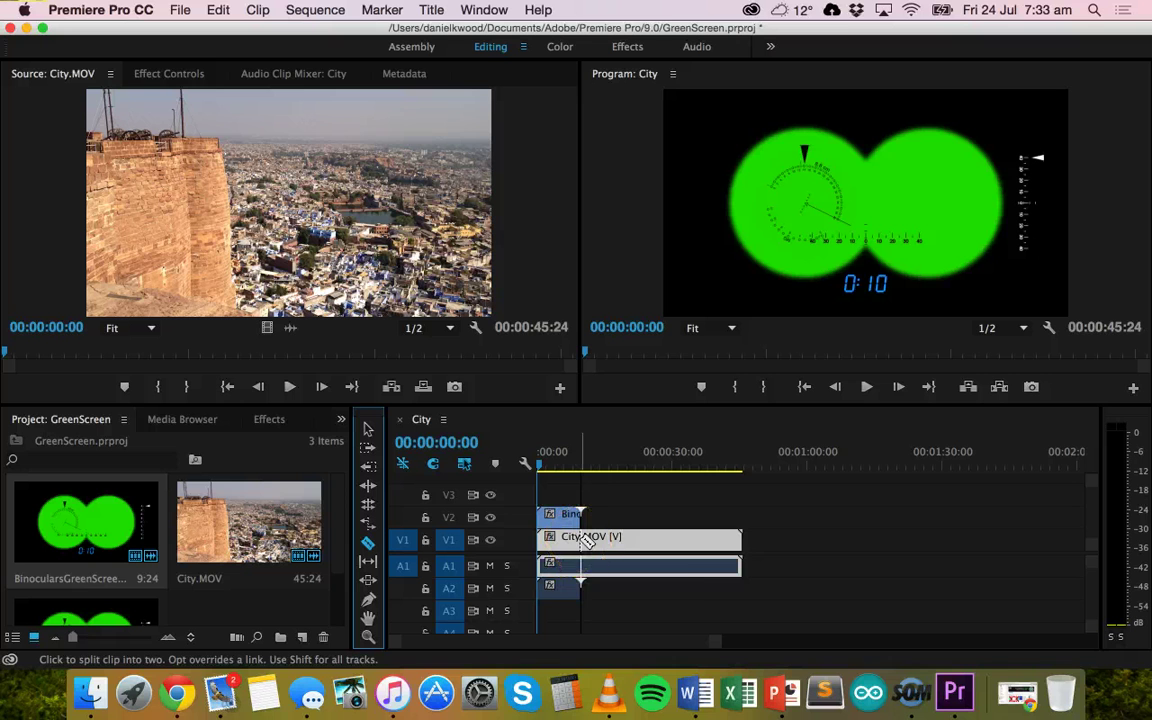
{"action": "left_click", "coordinate": [581, 540]}
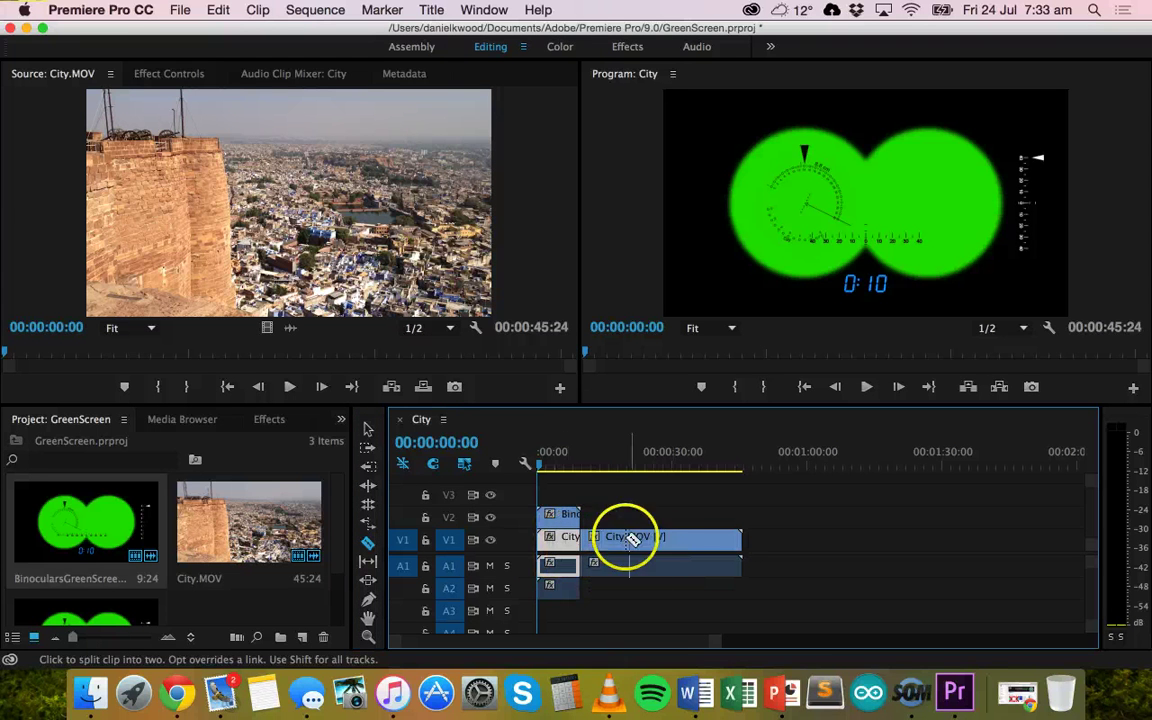
{"action": "left_click", "coordinate": [368, 430]}
{"action": "left_click", "coordinate": [660, 540]}
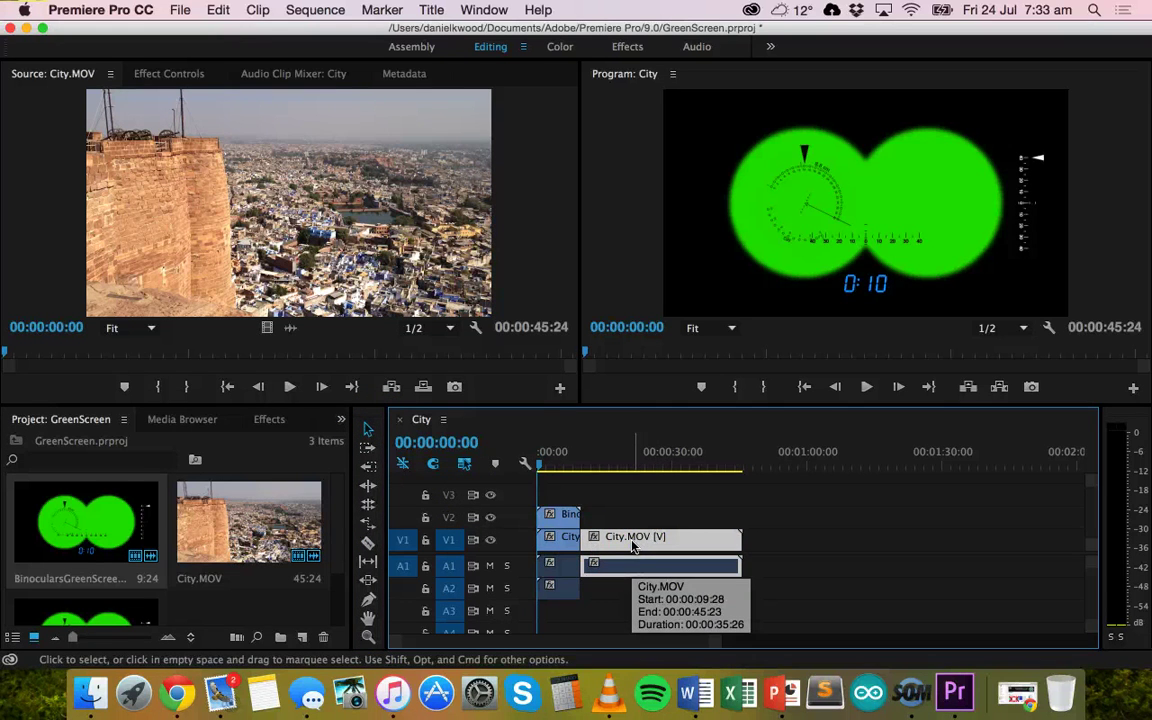
{"action": "key", "text": "Delete"}
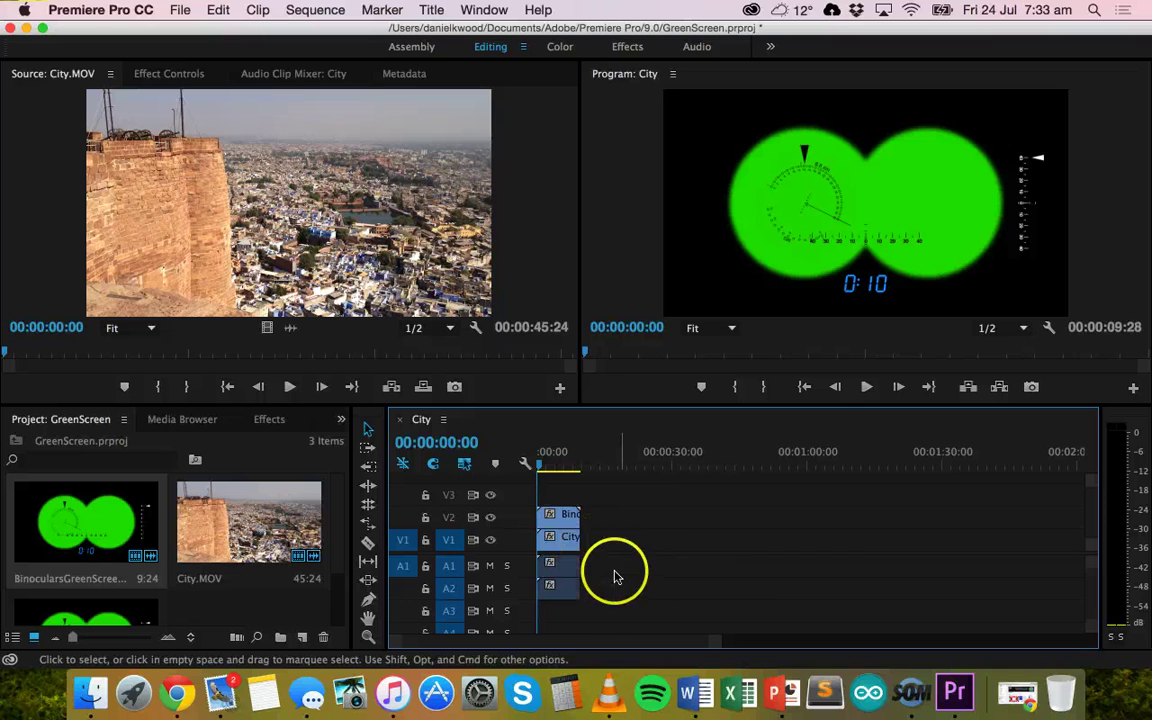
Examine the Video Effects and Video Transitions categories in the effects library.
{"action": "left_click", "coordinate": [558, 517]}
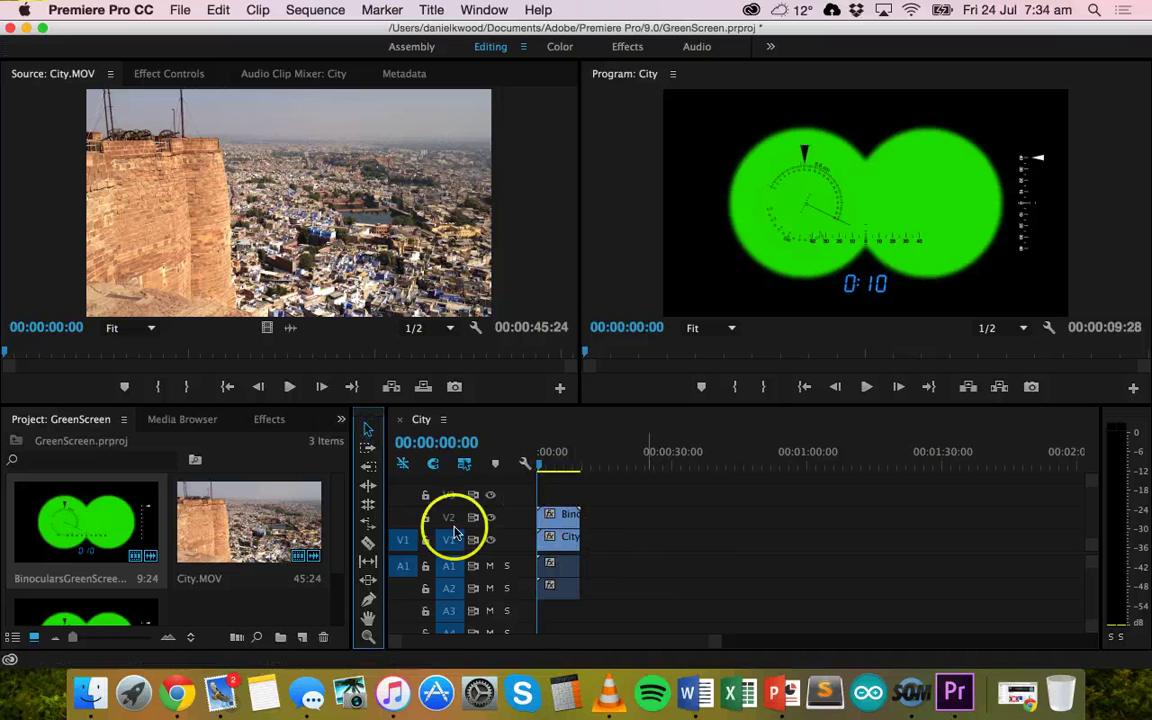
{"action": "left_click", "coordinate": [369, 636]}
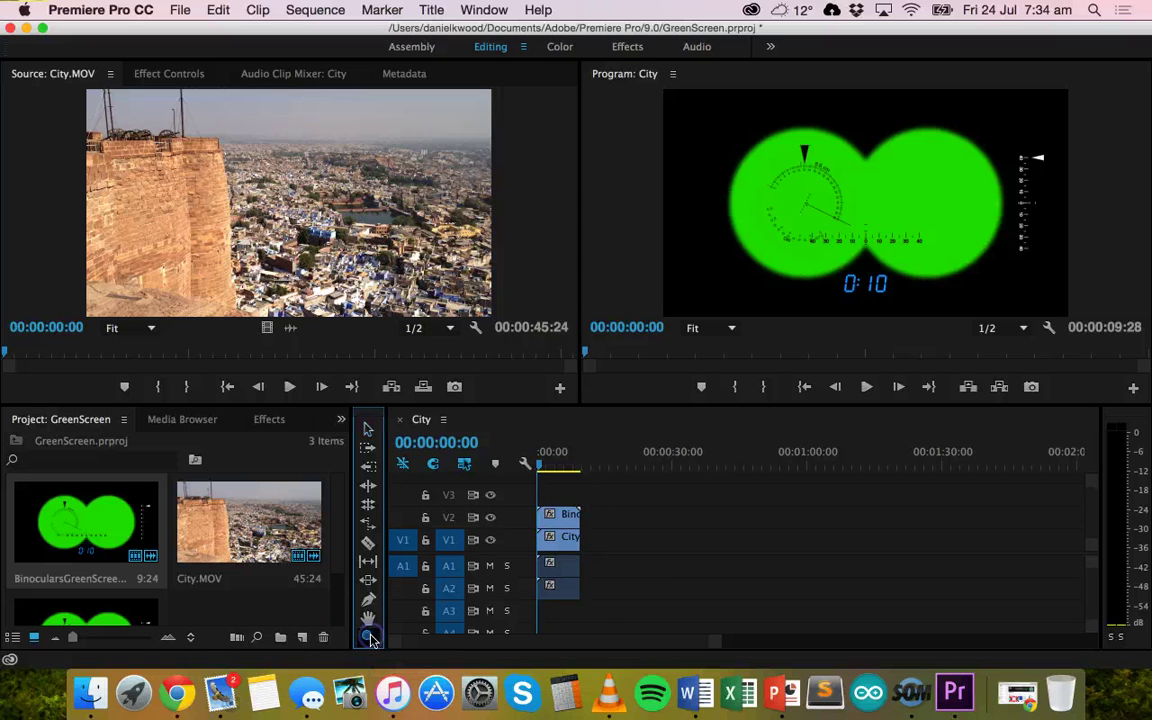
{"action": "left_click", "coordinate": [561, 529]}
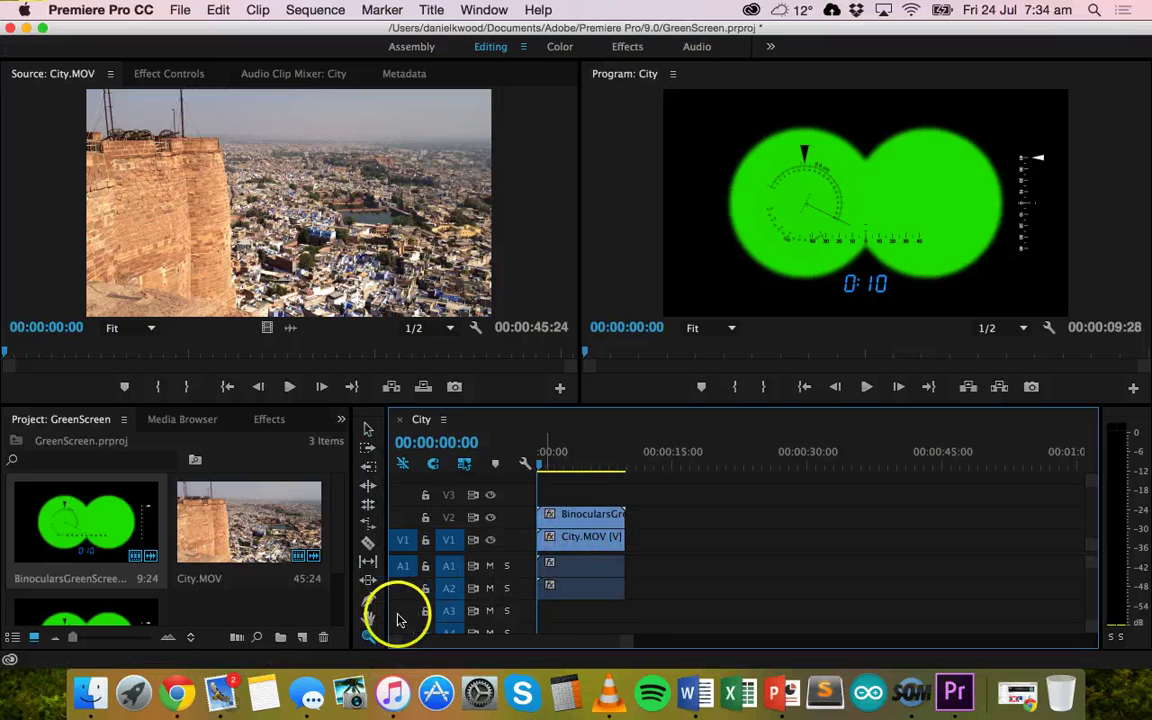
{"action": "left_click", "coordinate": [615, 535]}
{"action": "left_click", "coordinate": [630, 537]}
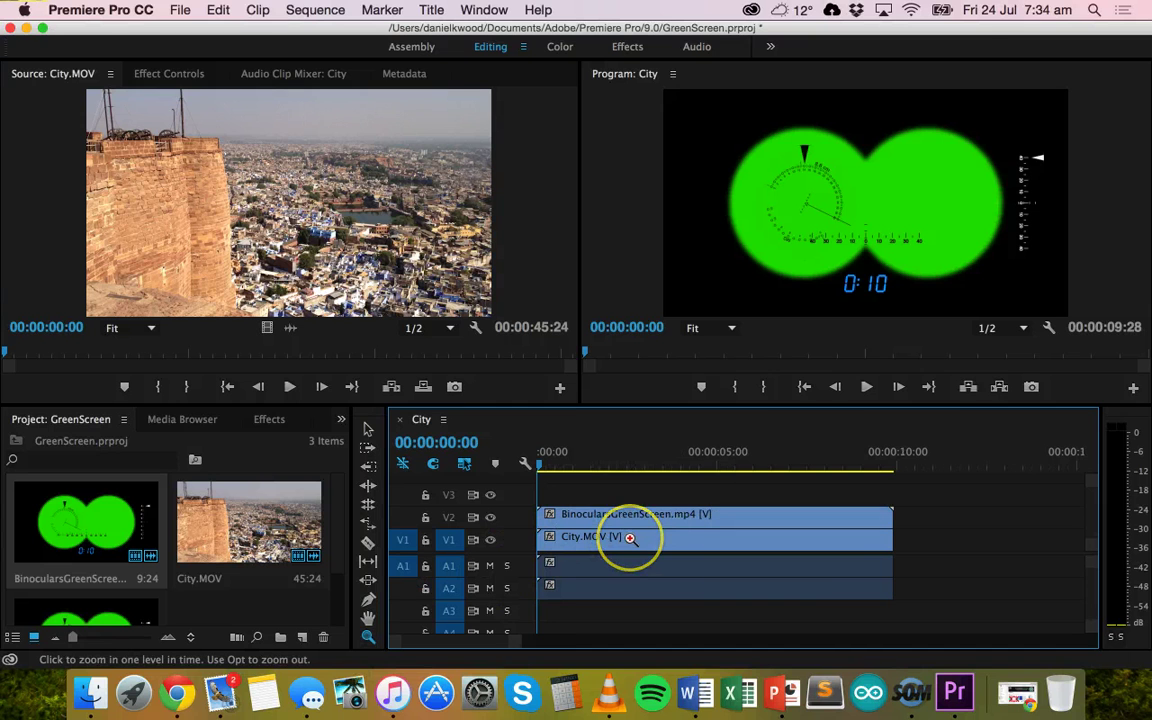
{"action": "left_click", "coordinate": [368, 433]}
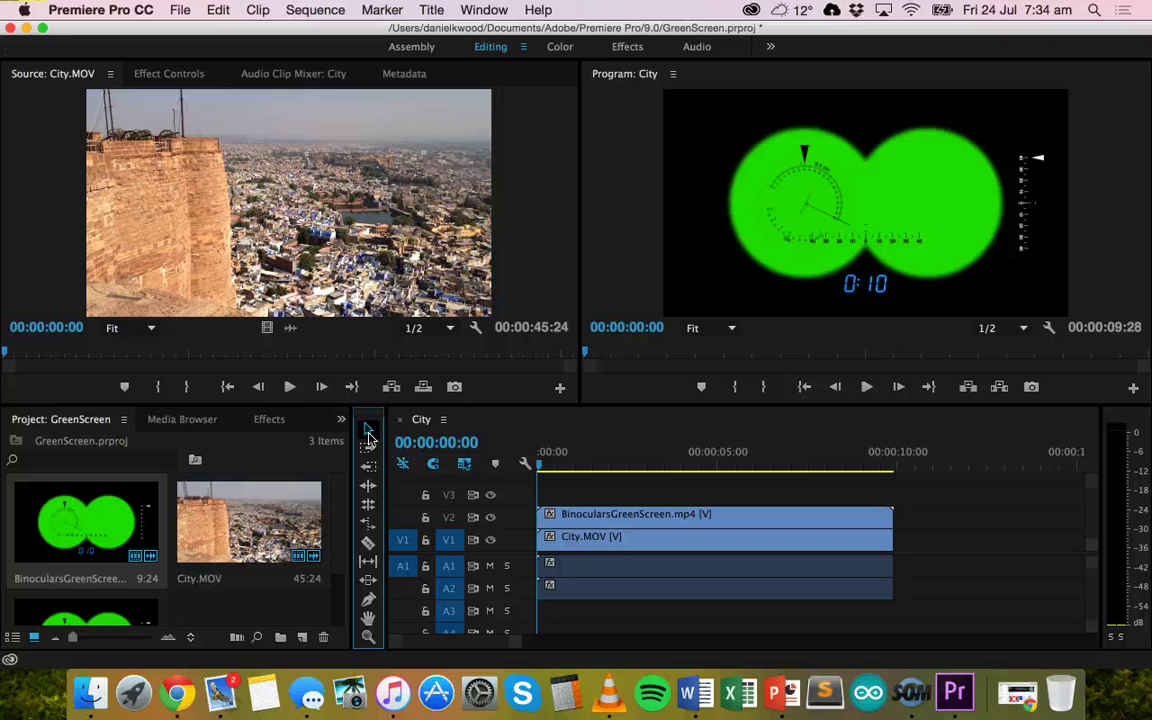
{"action": "left_click", "coordinate": [270, 420]}
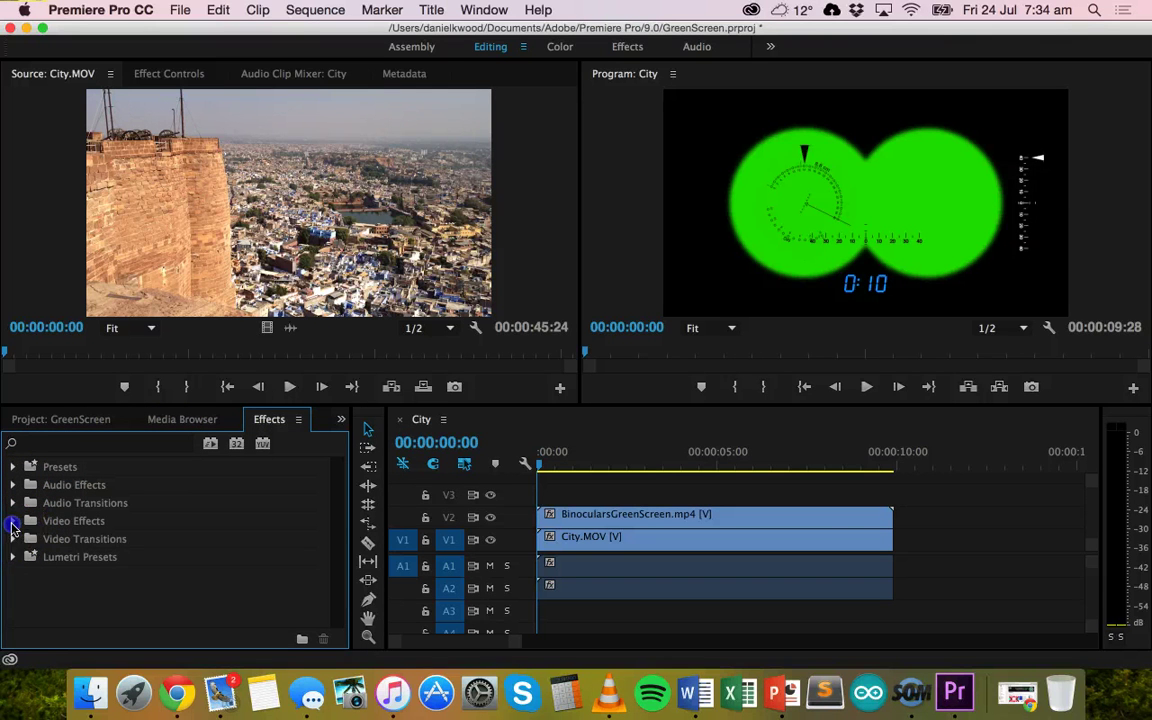
{"action": "left_click", "coordinate": [12, 521]}
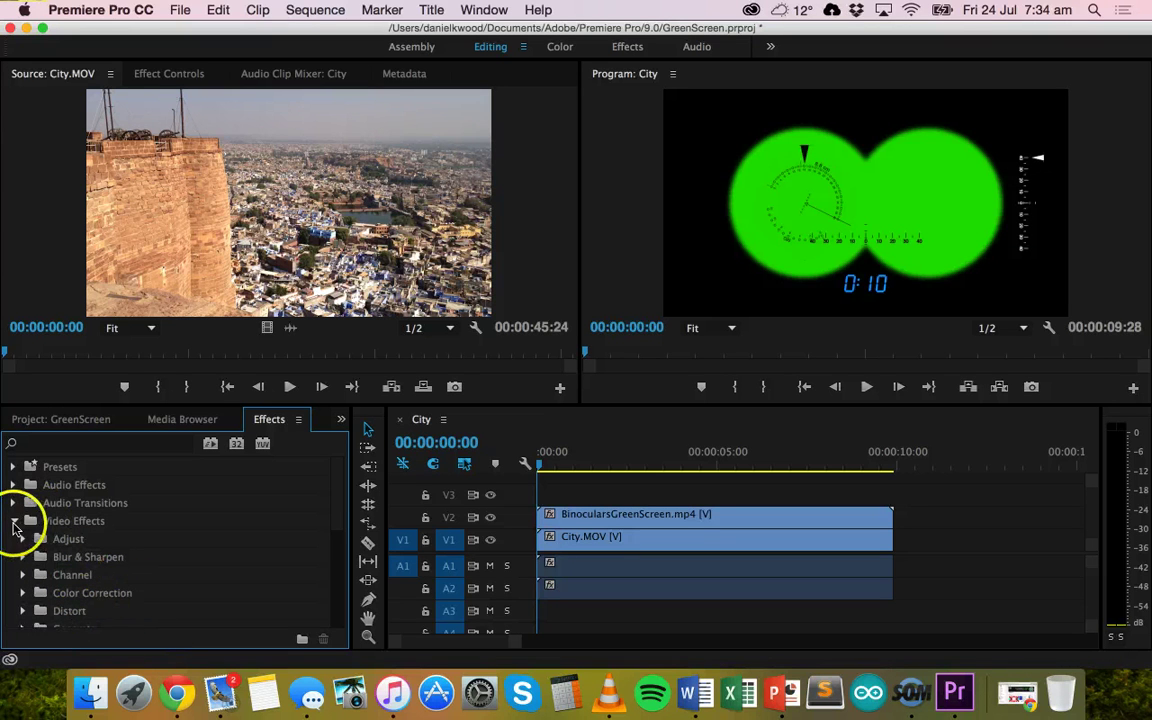
{"action": "left_click", "coordinate": [13, 522]}
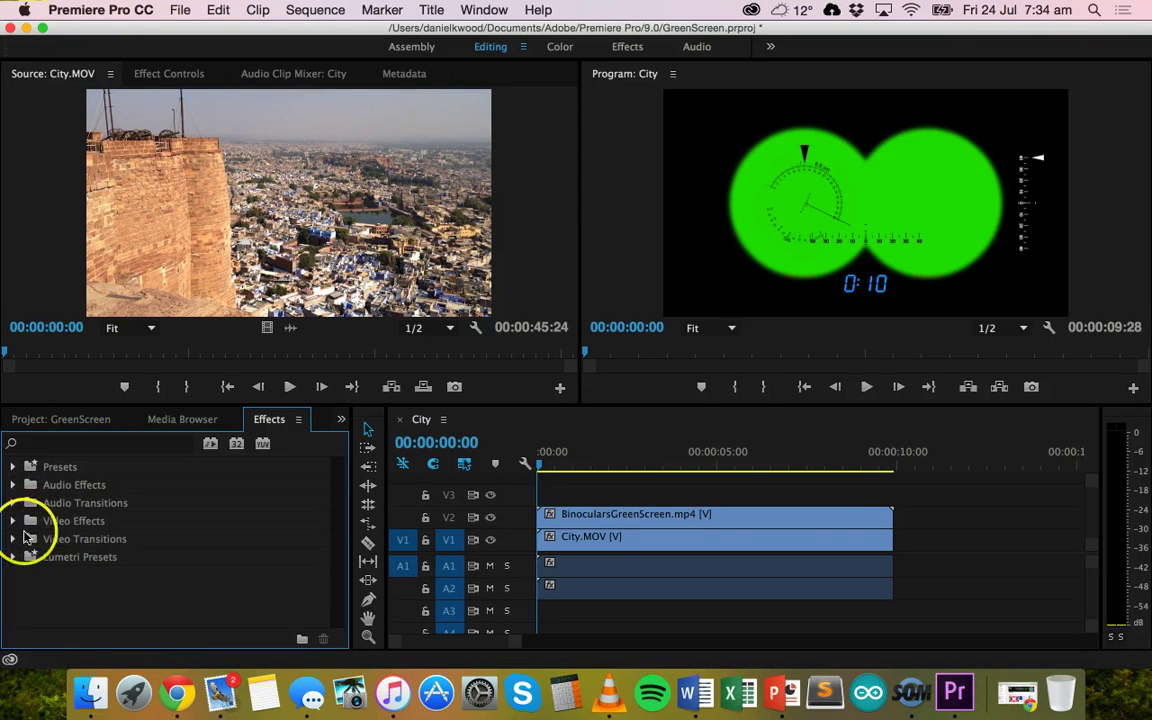
{"action": "left_click", "coordinate": [13, 539]}
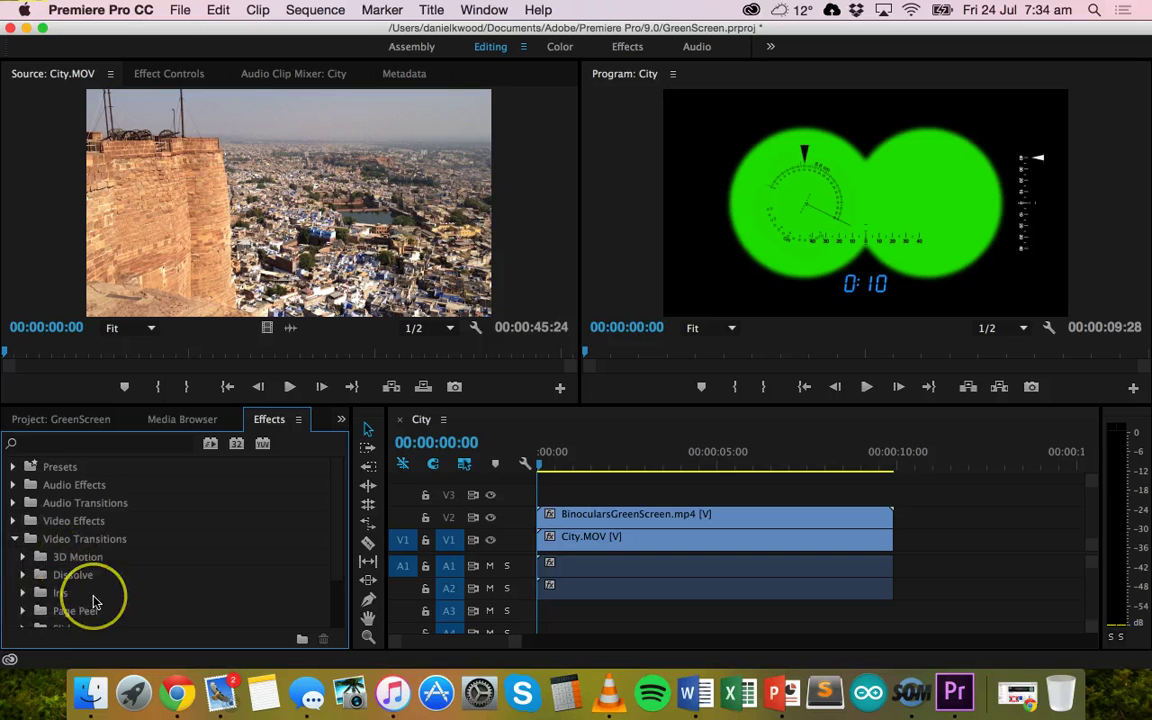
{"action": "scroll", "coordinate": [90, 596], "scroll_direction": "down", "scroll_amount": 1}
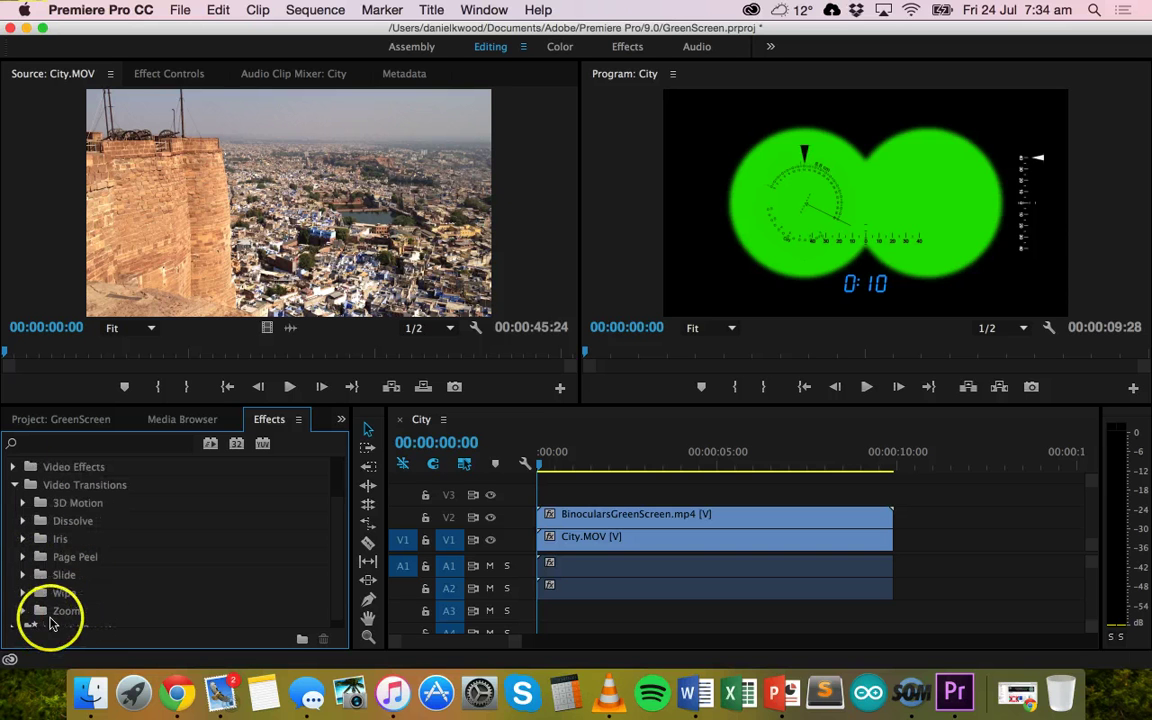
{"action": "left_click", "coordinate": [13, 484]}
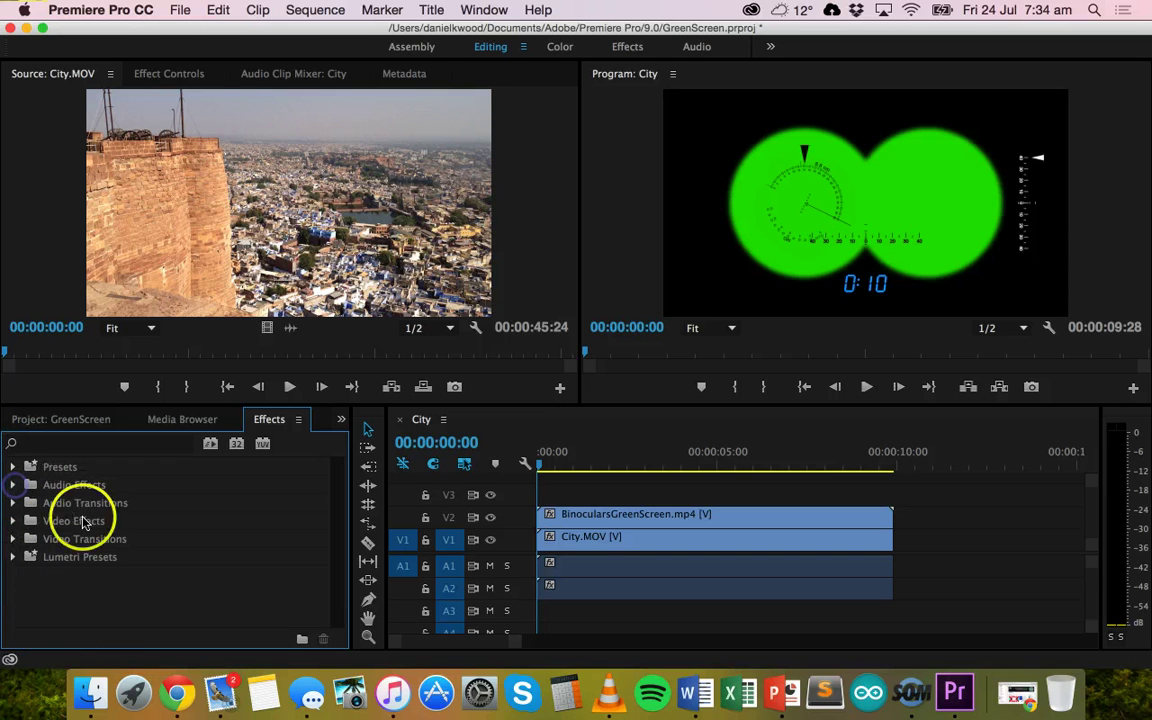
Search the effects for "ultra key" and apply Ultra Key to the BinocularsGreenScreen.mp4 clip on V2.
{"action": "left_click", "coordinate": [57, 446]}
{"action": "type", "text": "ultra key"}
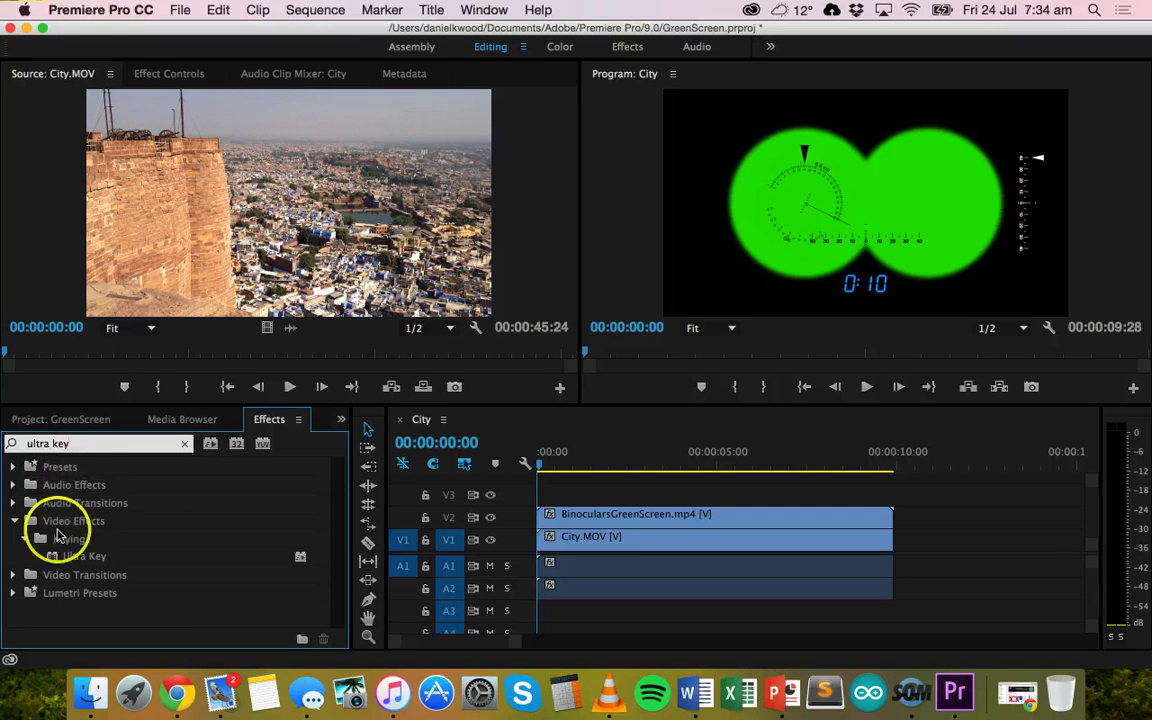
{"action": "left_click", "coordinate": [118, 562]}
{"action": "left_click_drag", "start_coordinate": [118, 563], "coordinate": [95, 565]}
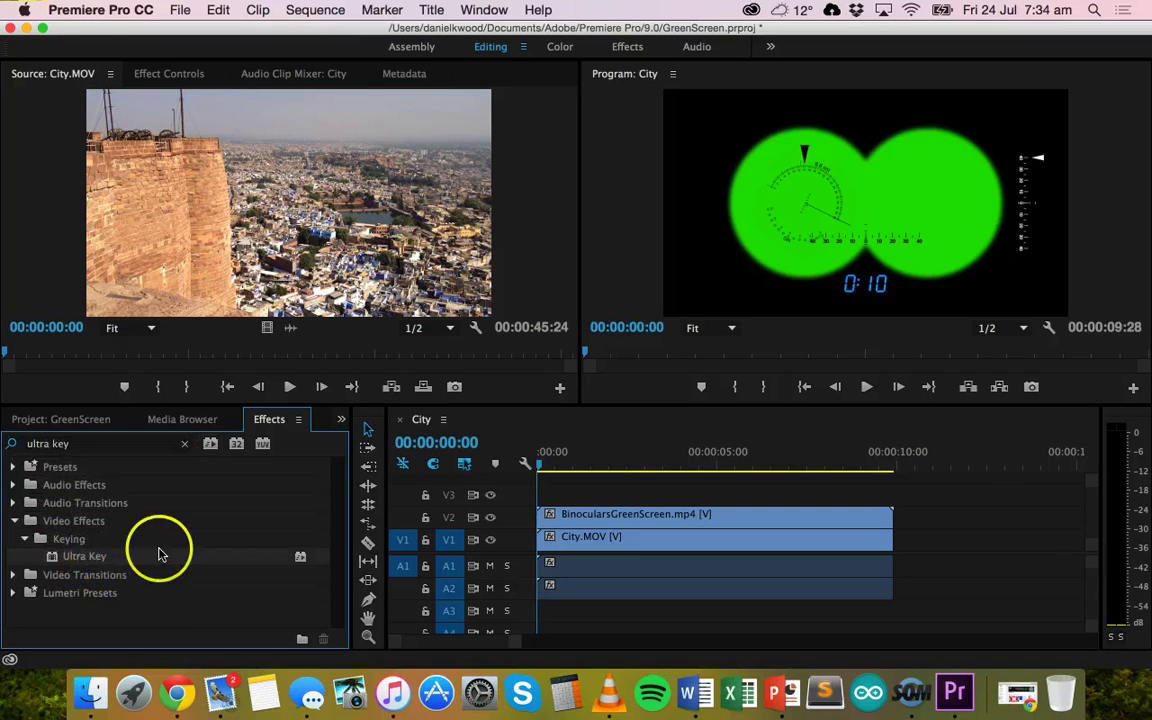
{"action": "left_click", "coordinate": [72, 558]}
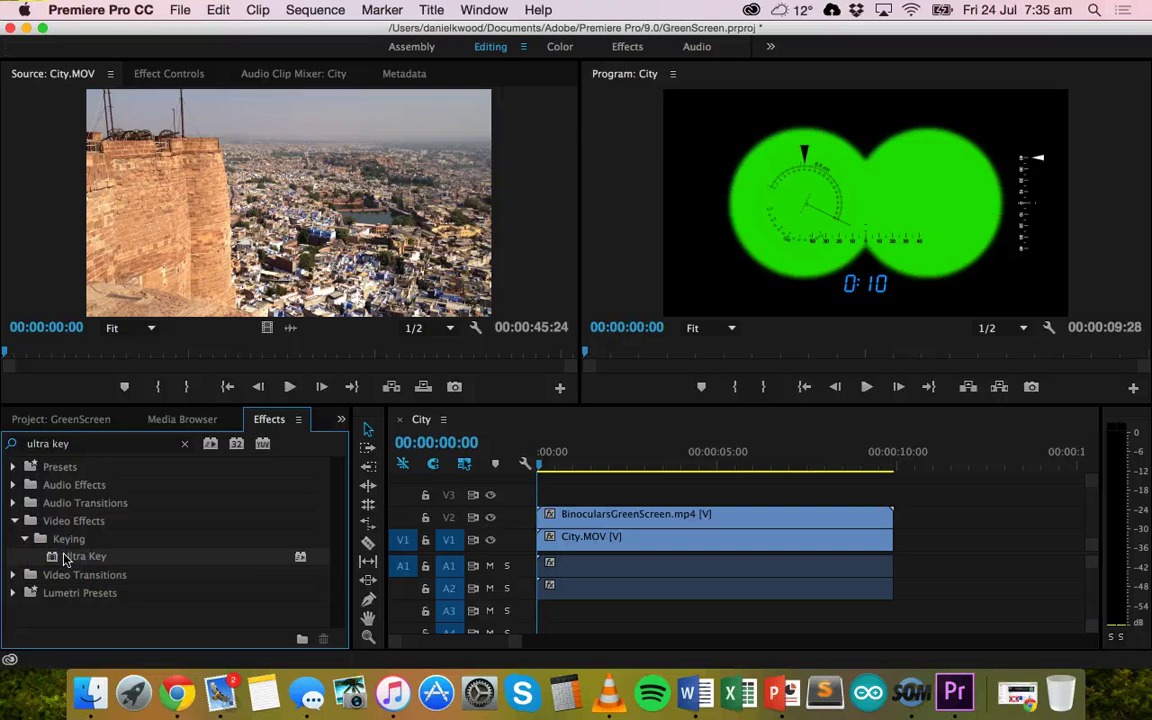
{"action": "left_click", "coordinate": [66, 560]}
{"action": "left_click_drag", "start_coordinate": [224, 569], "coordinate": [565, 524]}
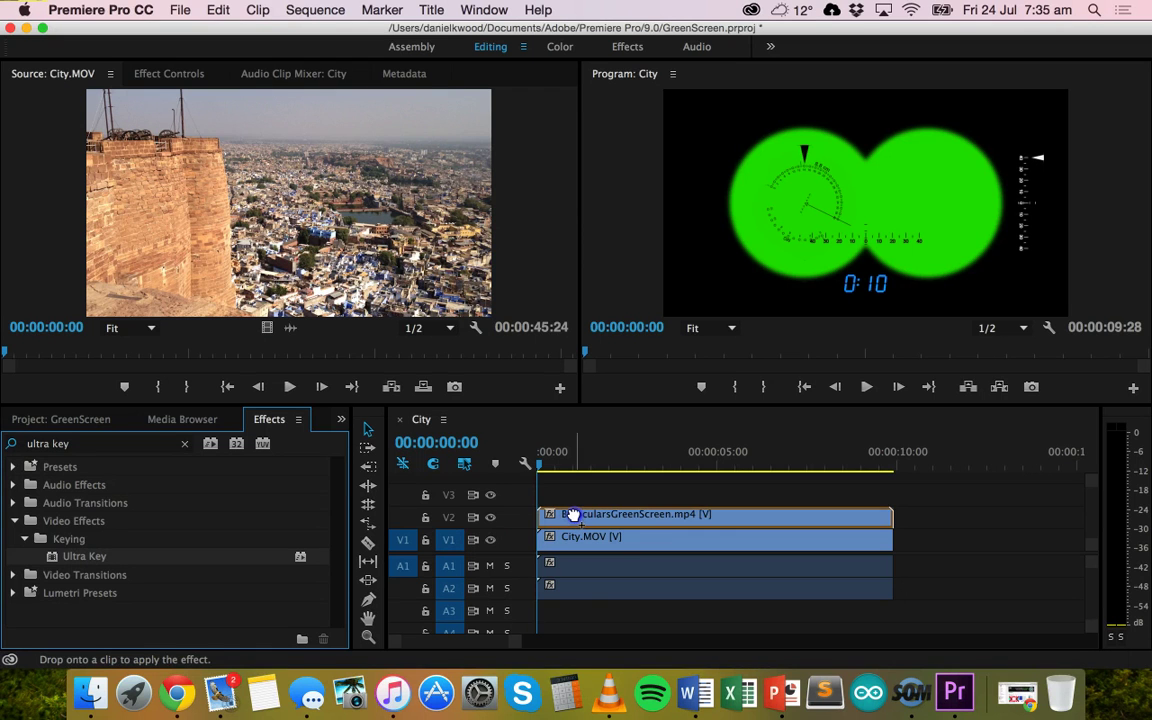
{"action": "left_click_drag", "start_coordinate": [572, 514], "coordinate": [570, 516]}
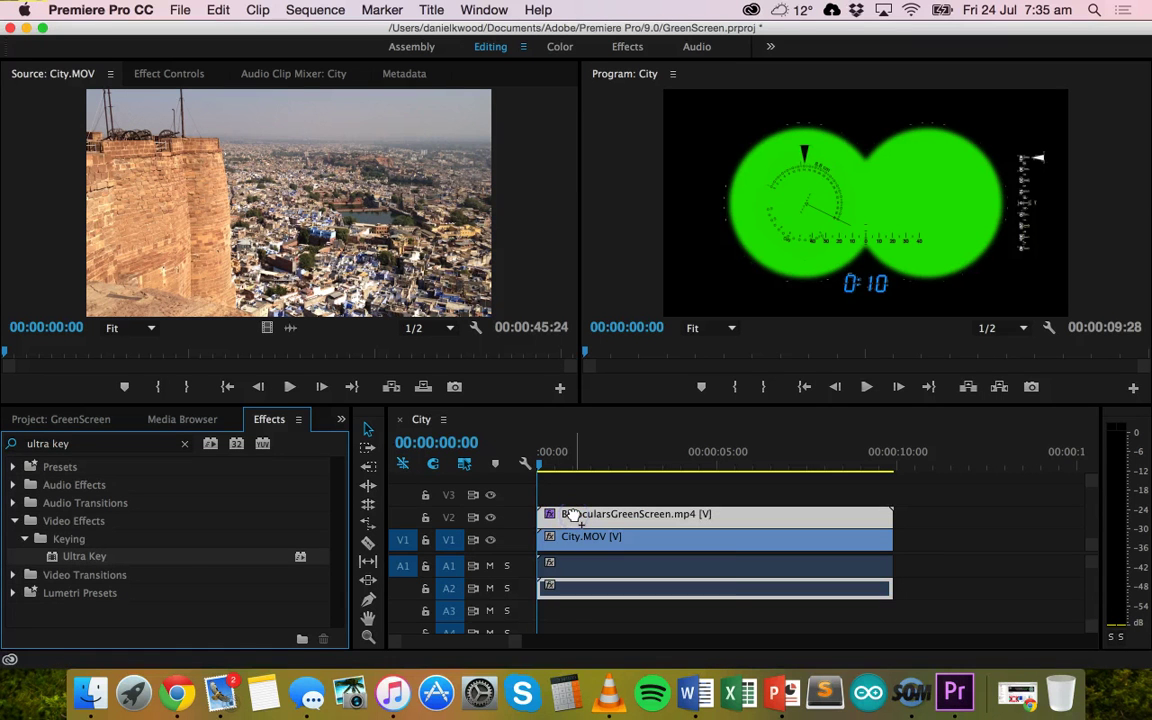
{"action": "left_click", "coordinate": [561, 514]}
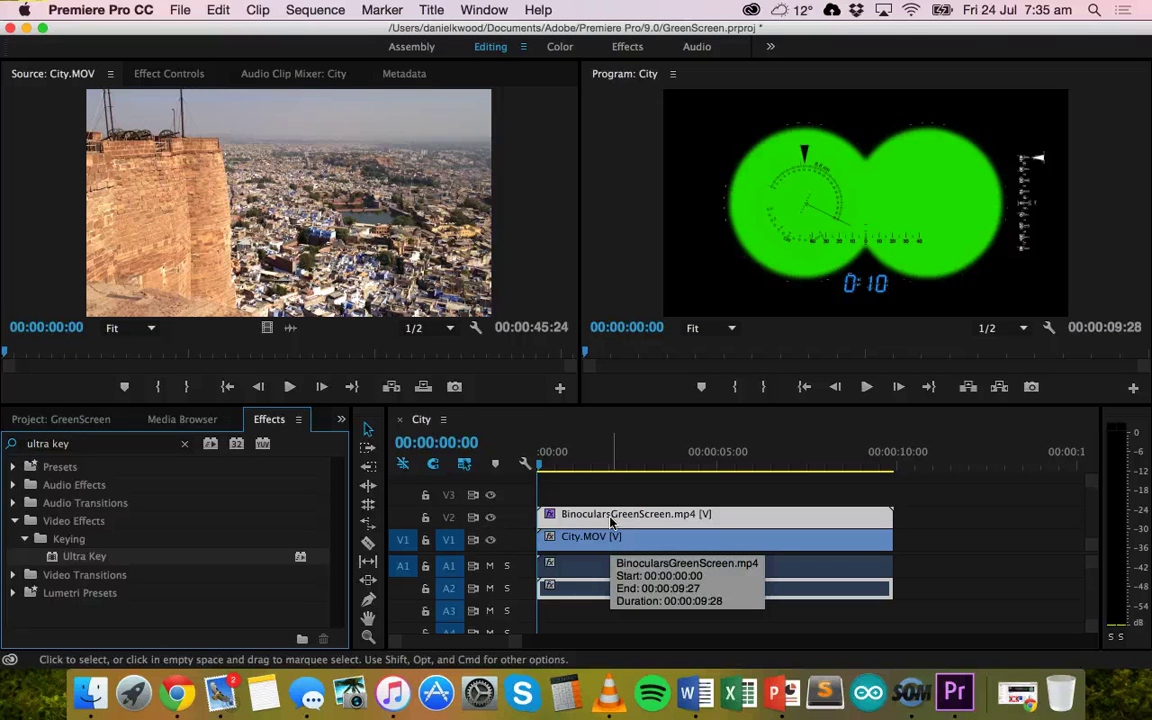
{"action": "left_click", "coordinate": [545, 492]}
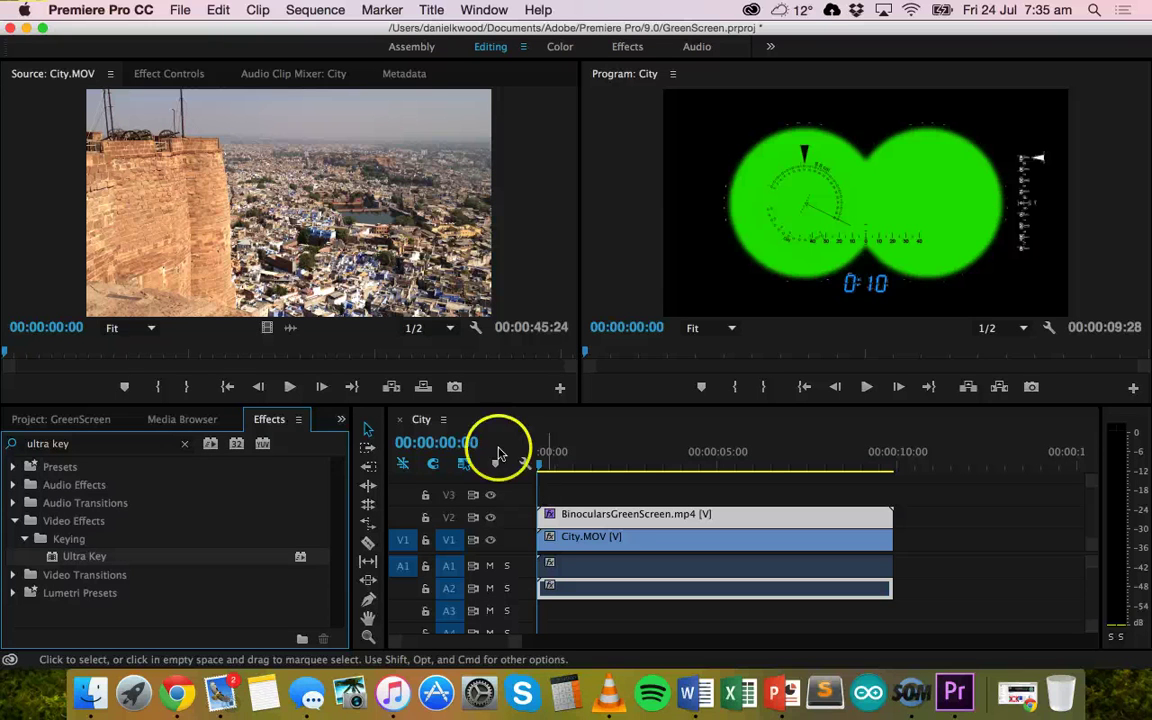
Set the Ultra Key's Key Color on the binoculars clip by sampling the green inside the lenses in the program preview.
{"action": "left_click", "coordinate": [178, 76]}
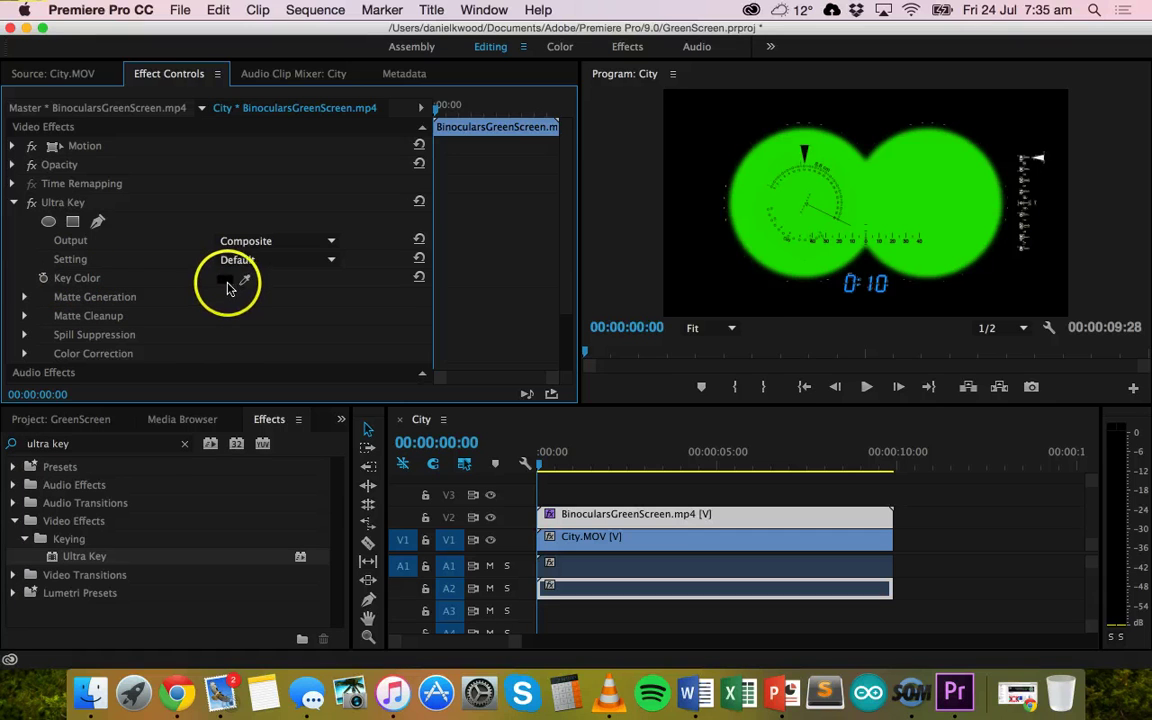
{"action": "left_click", "coordinate": [226, 281]}
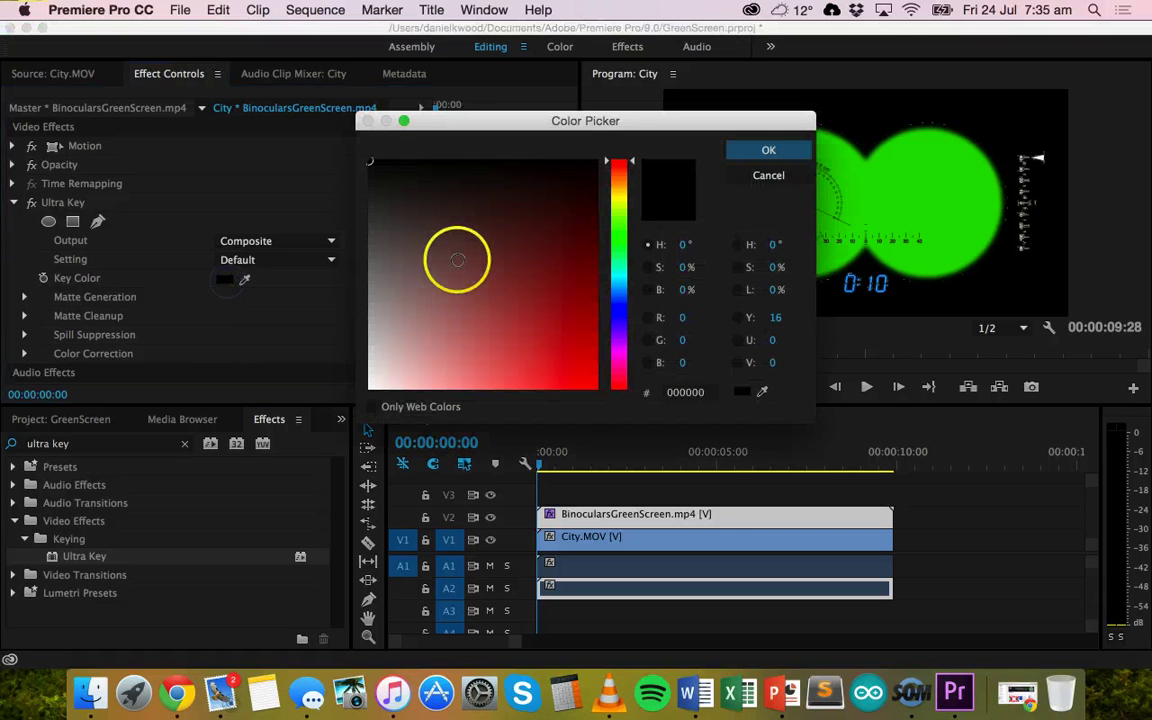
{"action": "left_click", "coordinate": [768, 175]}
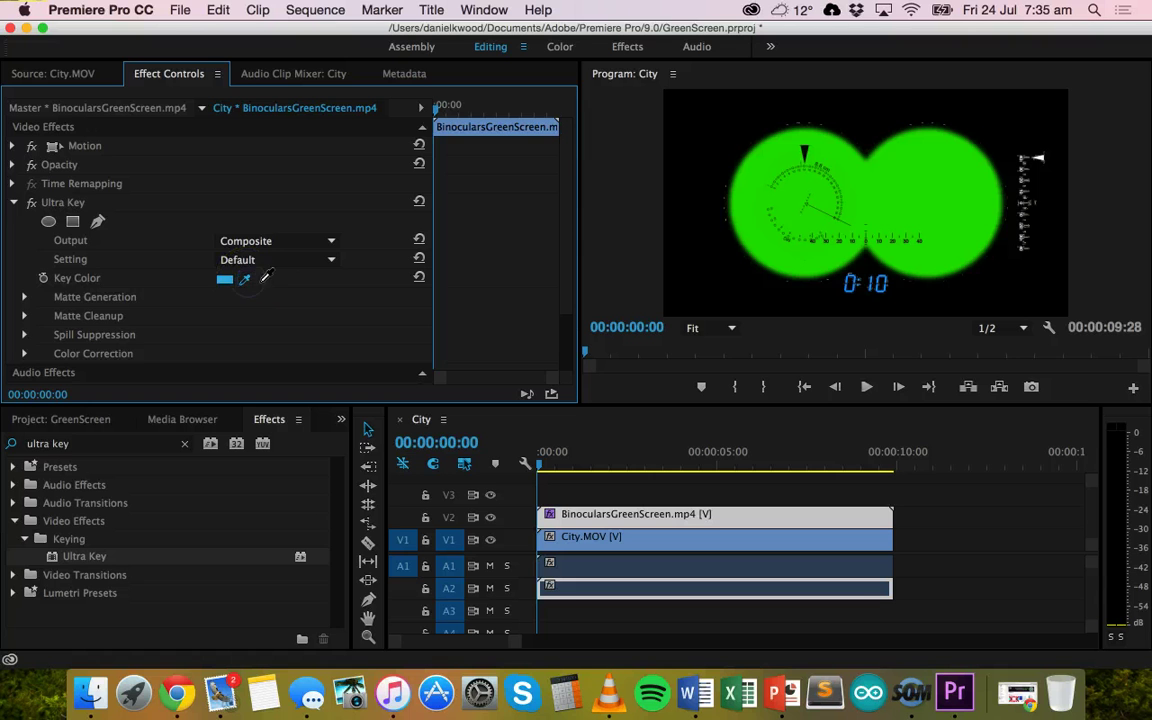
{"action": "left_click_drag", "start_coordinate": [264, 279], "coordinate": [912, 201]}
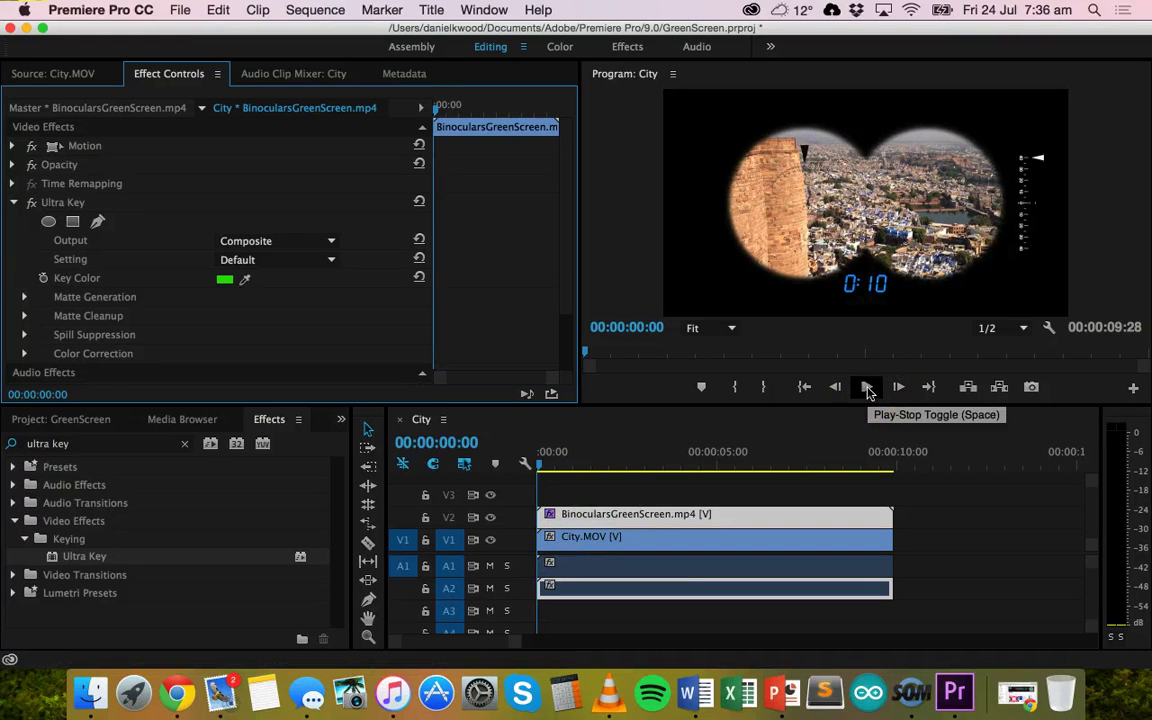
Play the composited City sequence through to its end and view the available export options.
{"action": "left_click", "coordinate": [868, 391]}
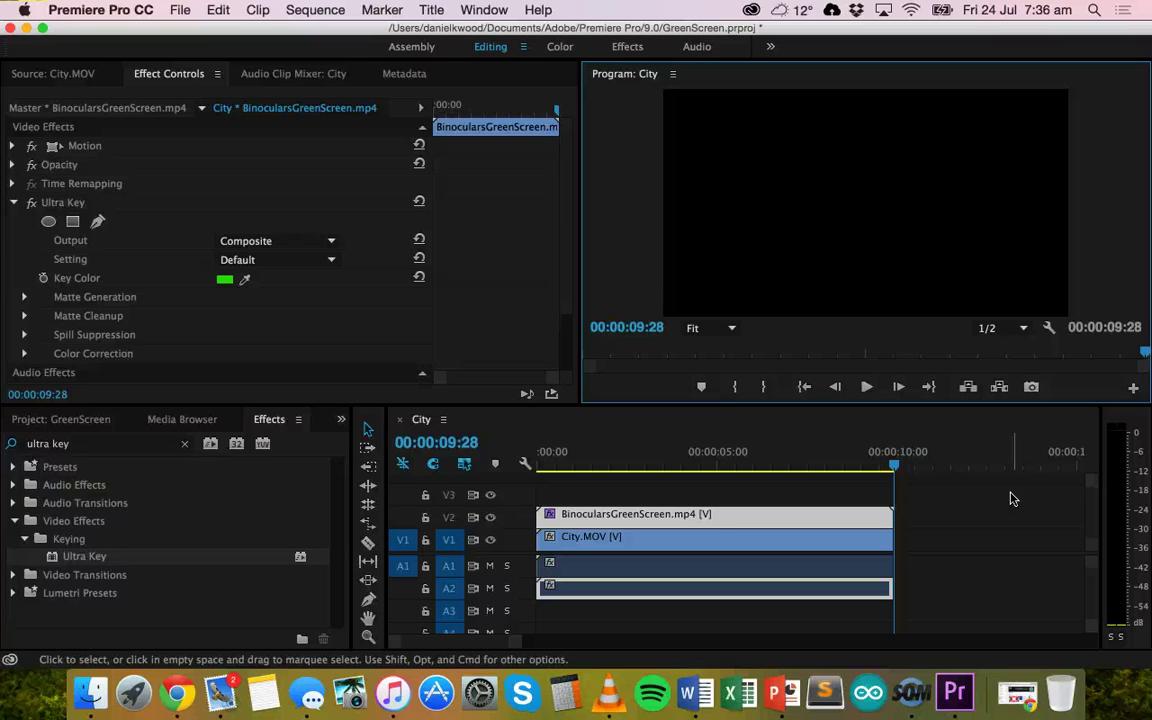
{"action": "left_click", "coordinate": [501, 173]}
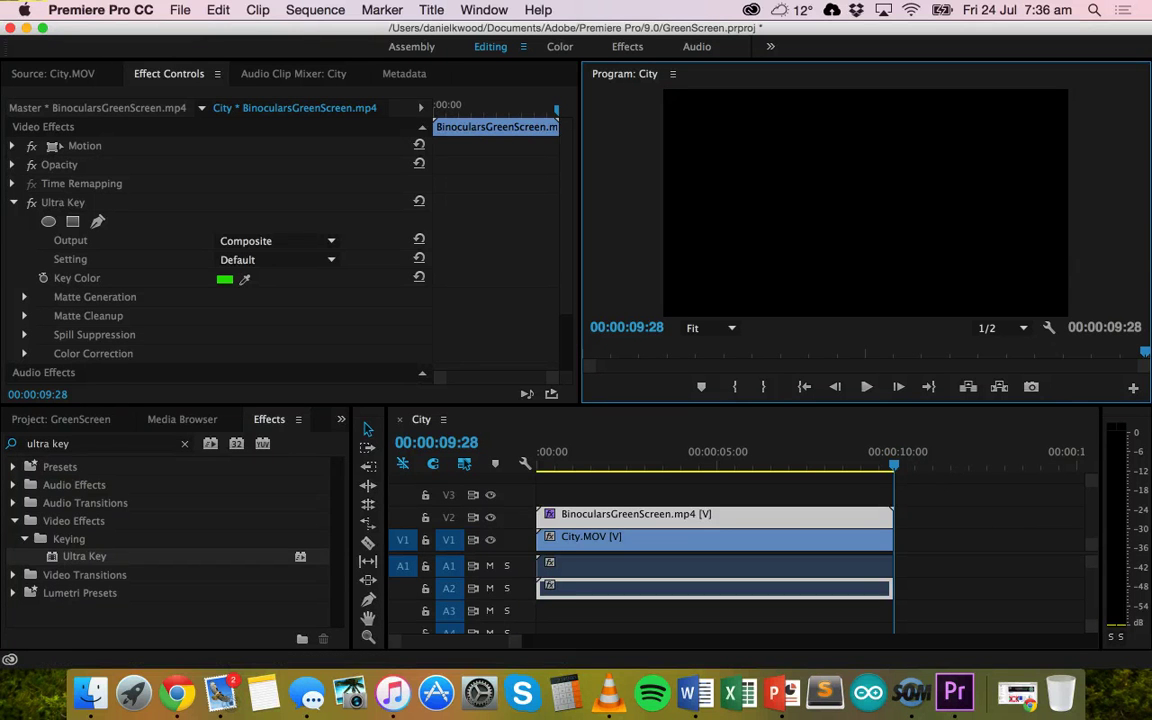
{"action": "left_click", "coordinate": [180, 10]}
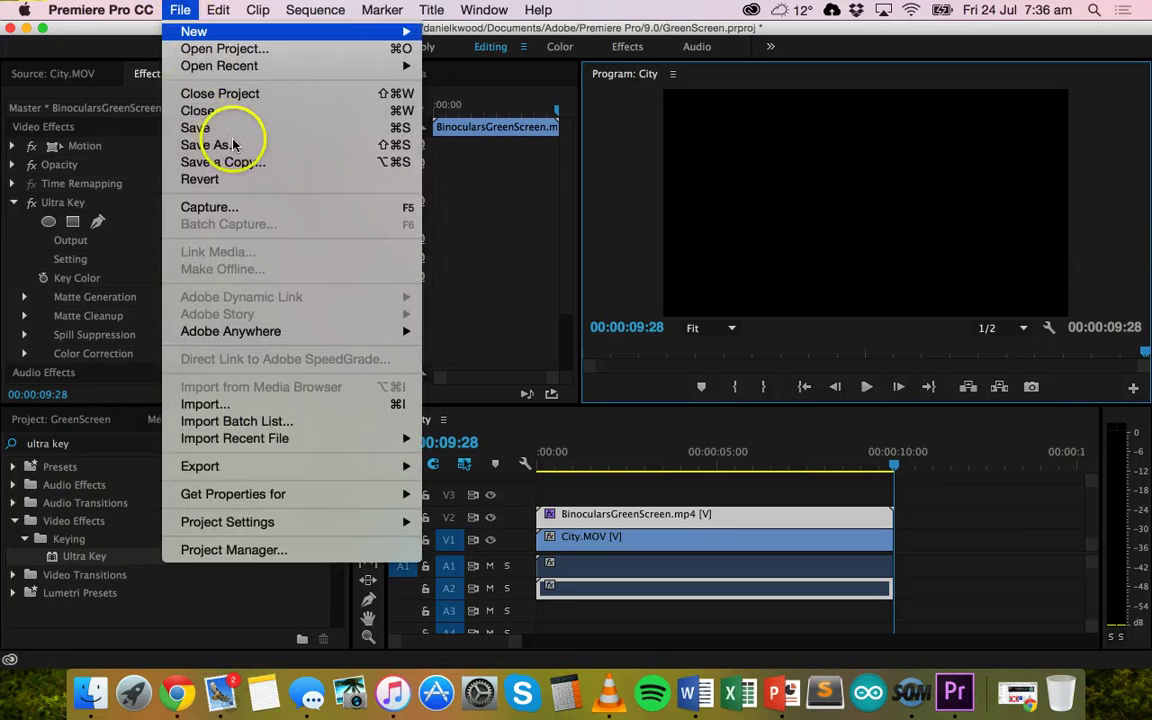
{"action": "mouse_move", "coordinate": [404, 466]}
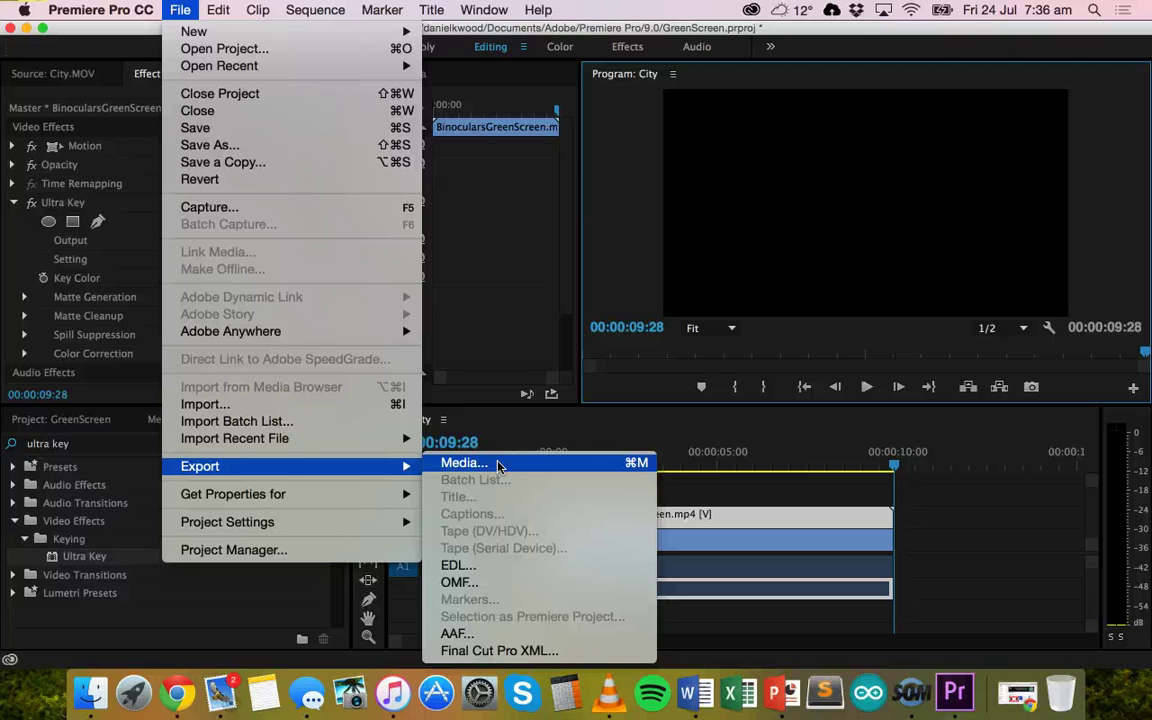
{"action": "left_click", "coordinate": [515, 219]}
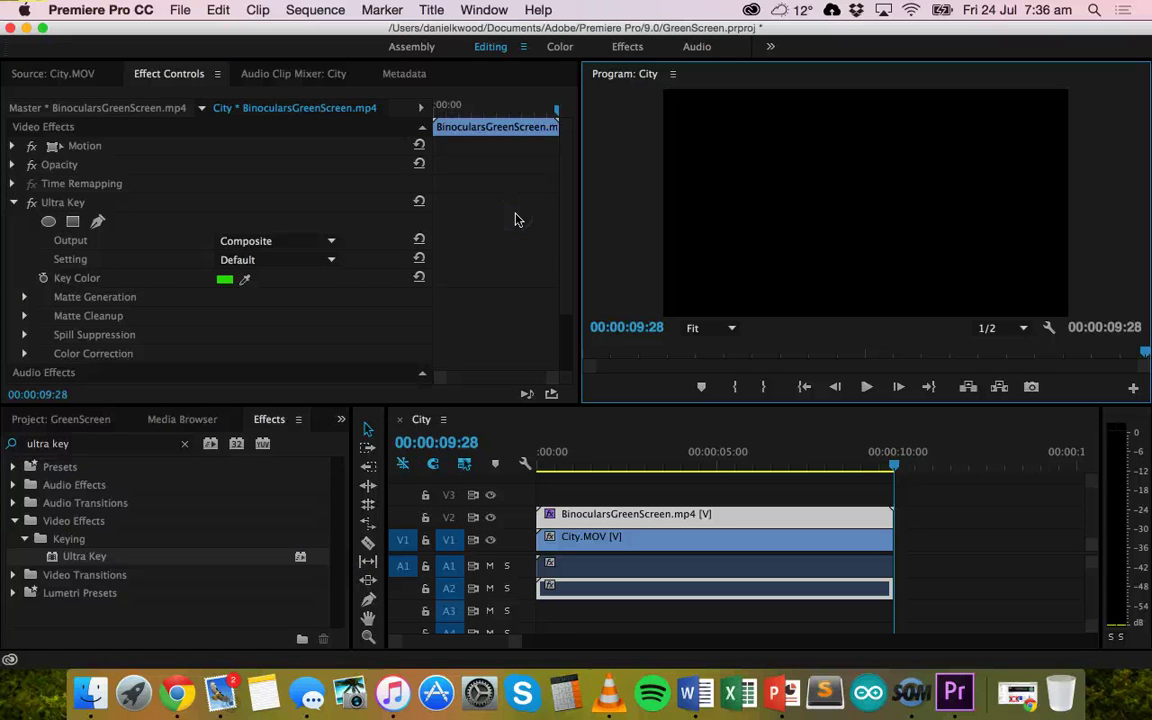